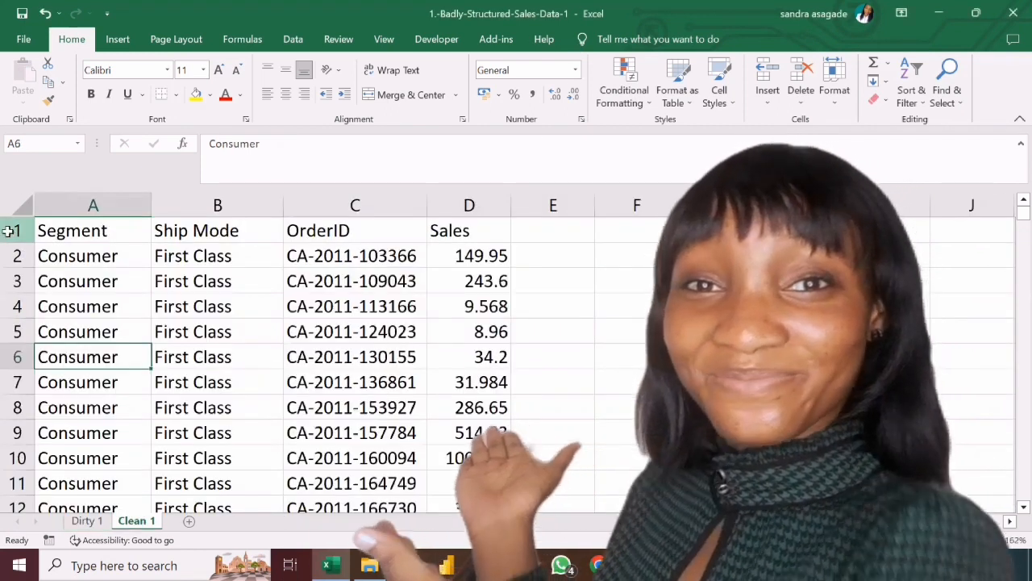
Examine the order ID column and the Segment and Ship Mode header rows of the Dirty 1 sheet.
left_click(8, 230)
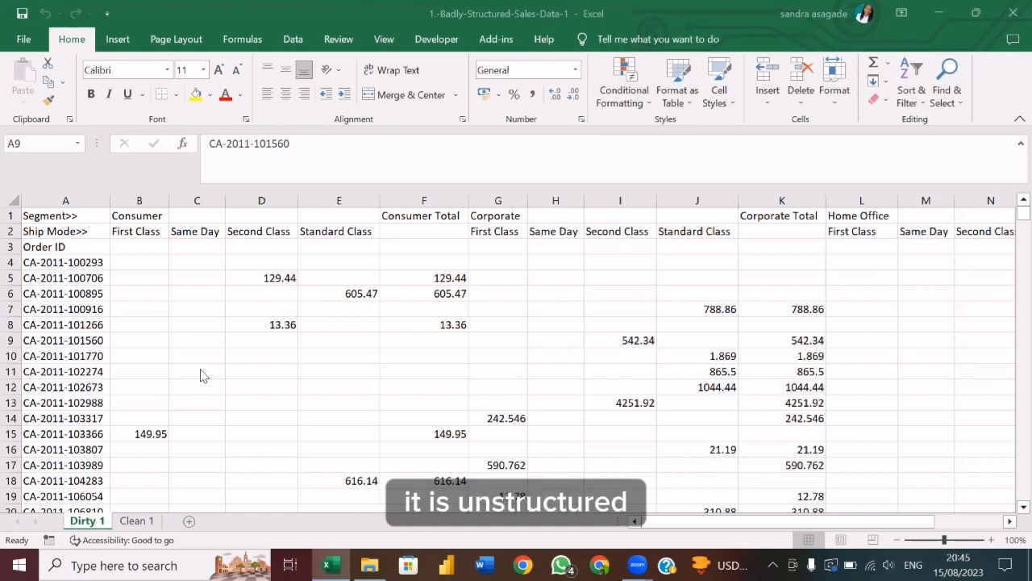
left_click(65, 200)
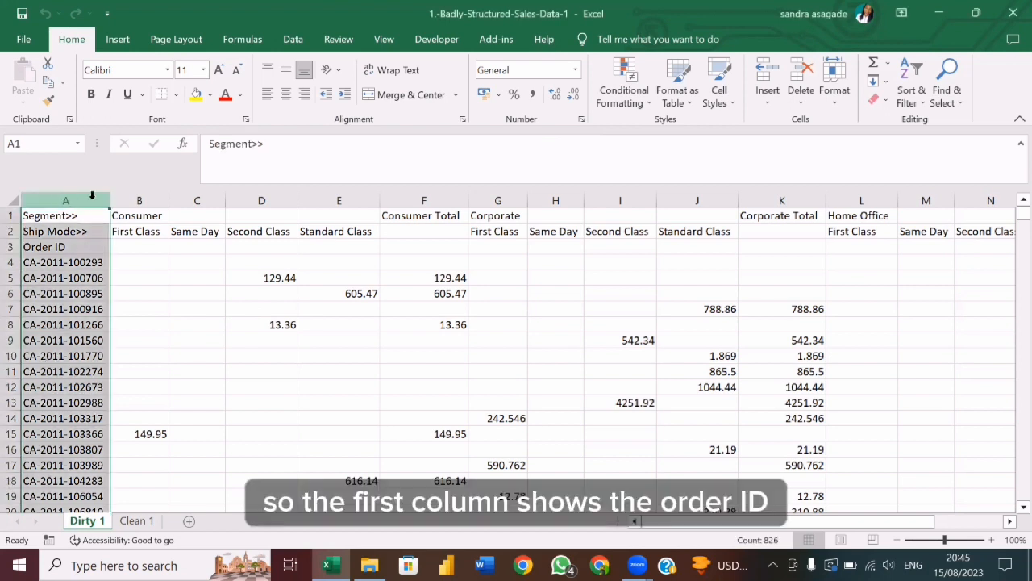
left_click(53, 248)
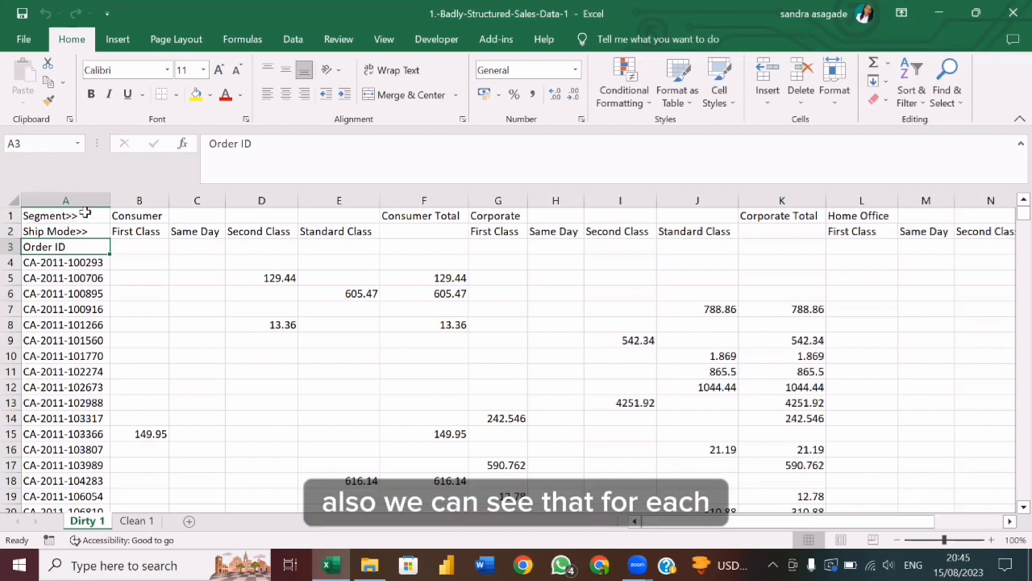
scroll(70, 215, "up", 4, "ctrl")
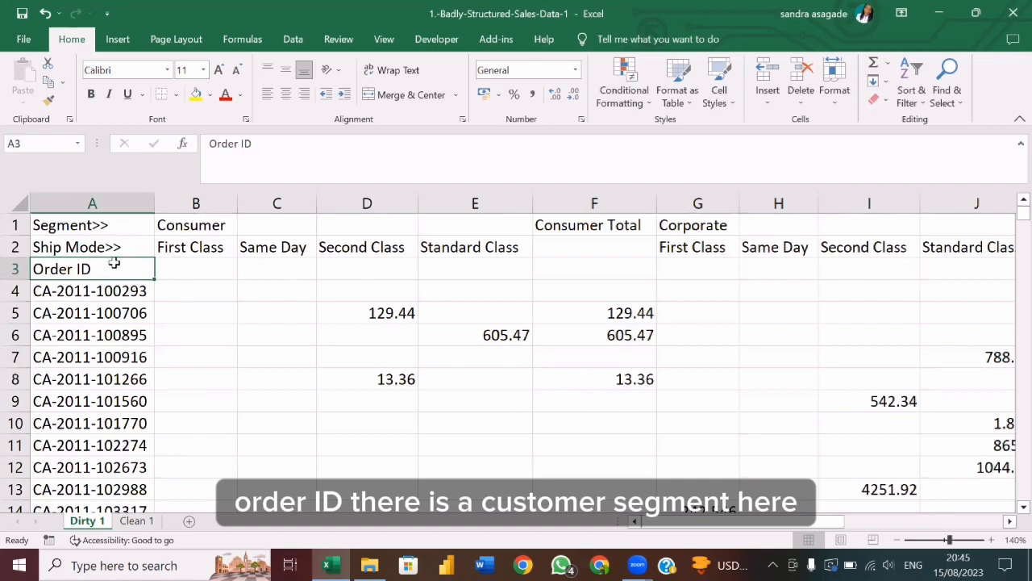
left_click(15, 225)
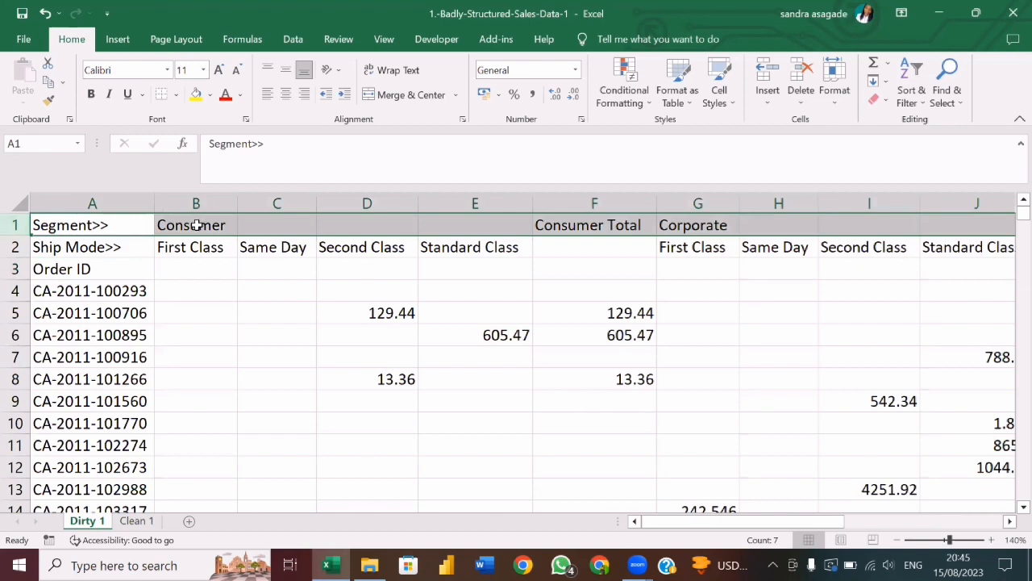
left_click(15, 247)
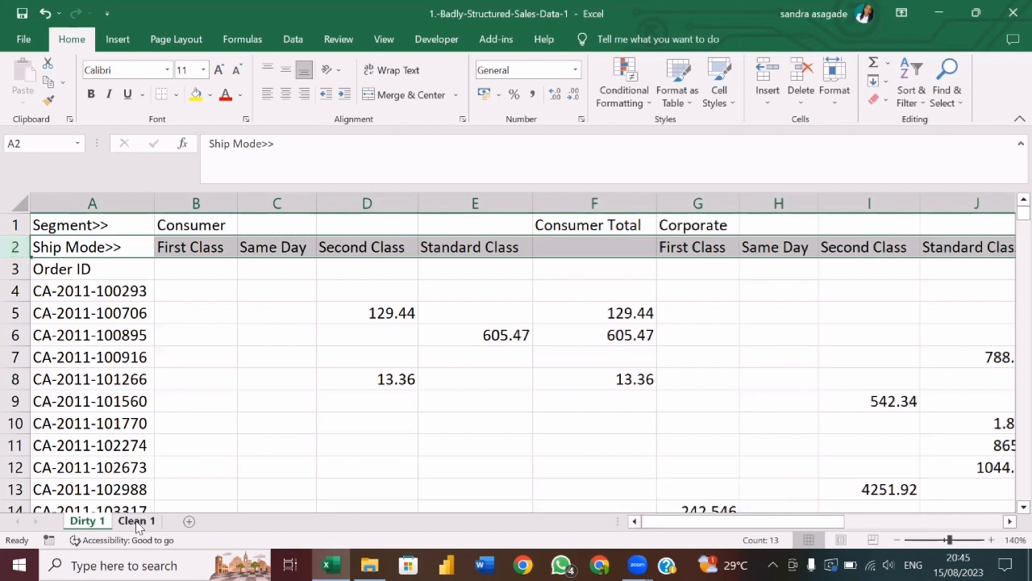
Look at the Clean 1 sheet and examine its header row of column names.
left_click(136, 521)
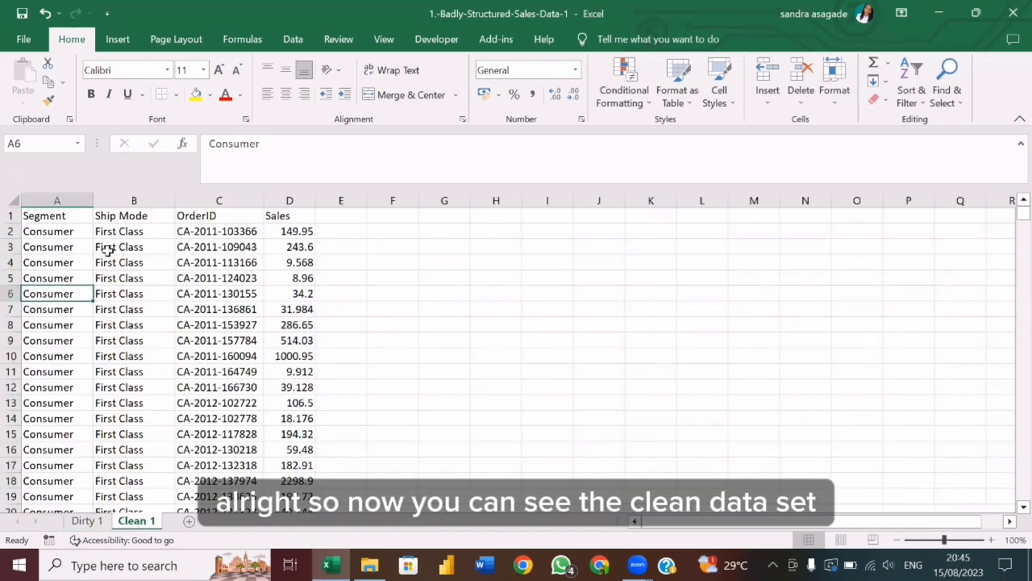
scroll(107, 251, "up", 4, "ctrl")
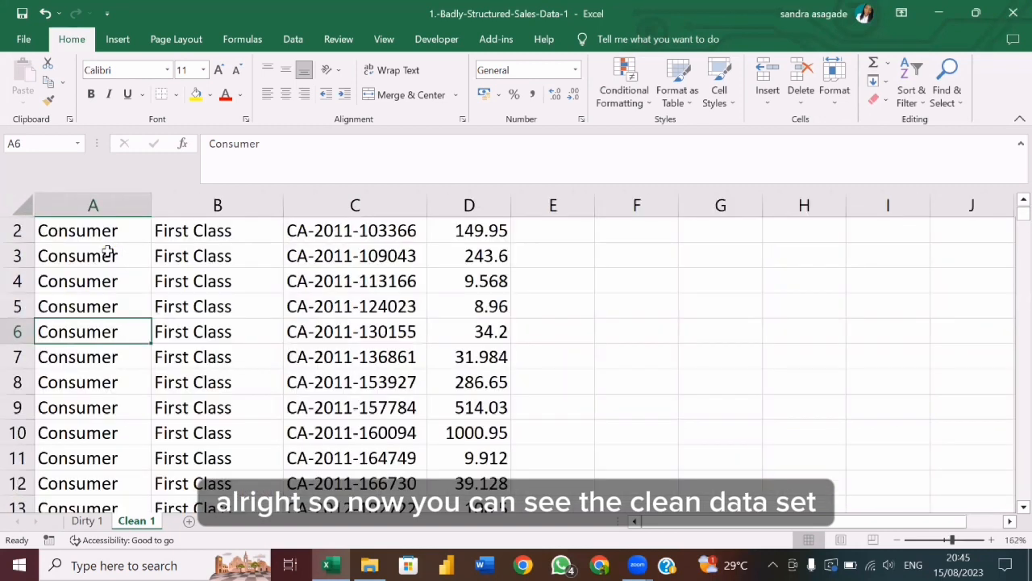
scroll(107, 251, "up", 1)
left_click(16, 231)
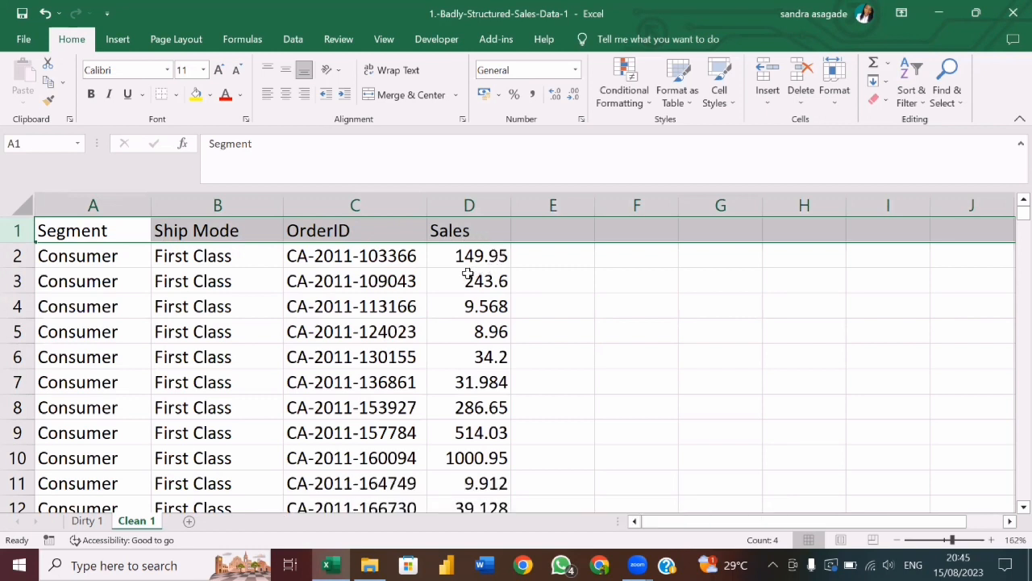
Return to the Dirty 1 sheet and examine the Consumer segment's four ship mode columns and its total column.
left_click(84, 523)
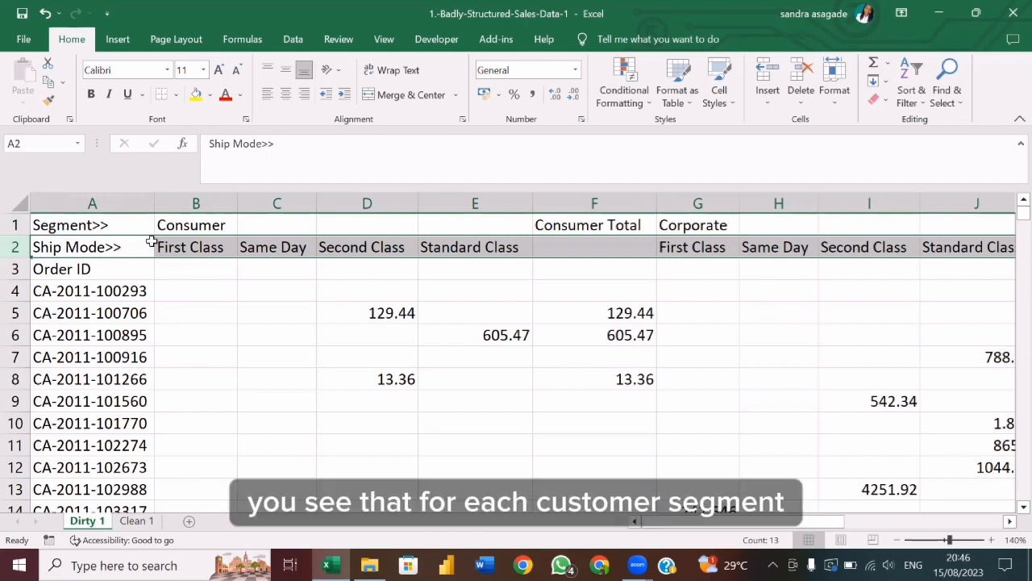
left_click(202, 227)
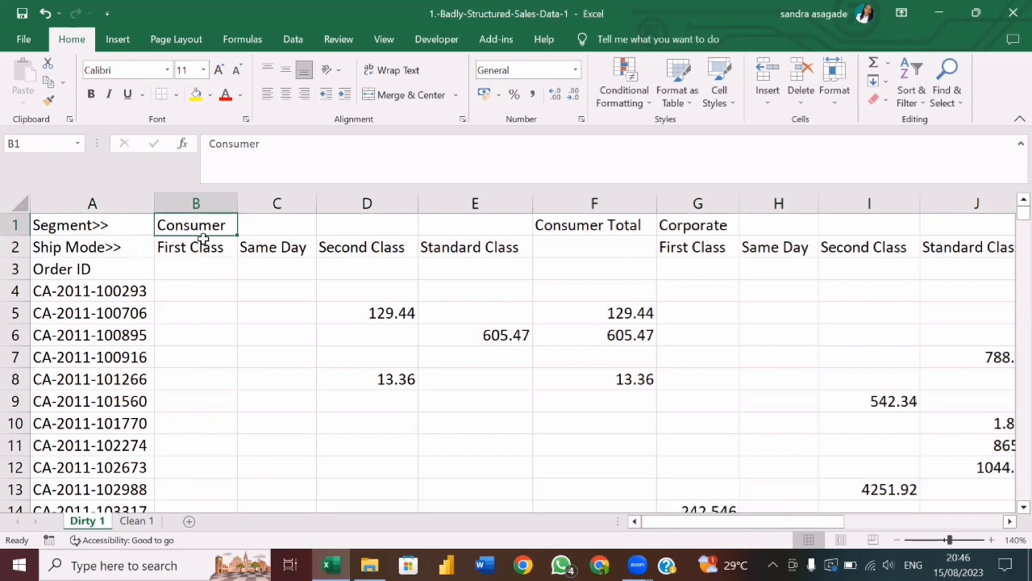
left_click(212, 203)
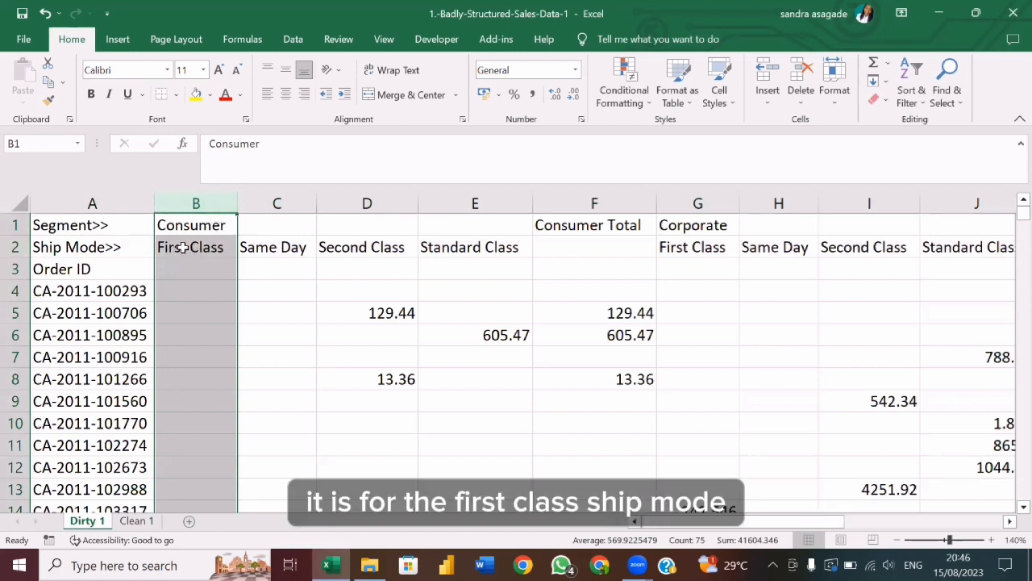
left_click(286, 207)
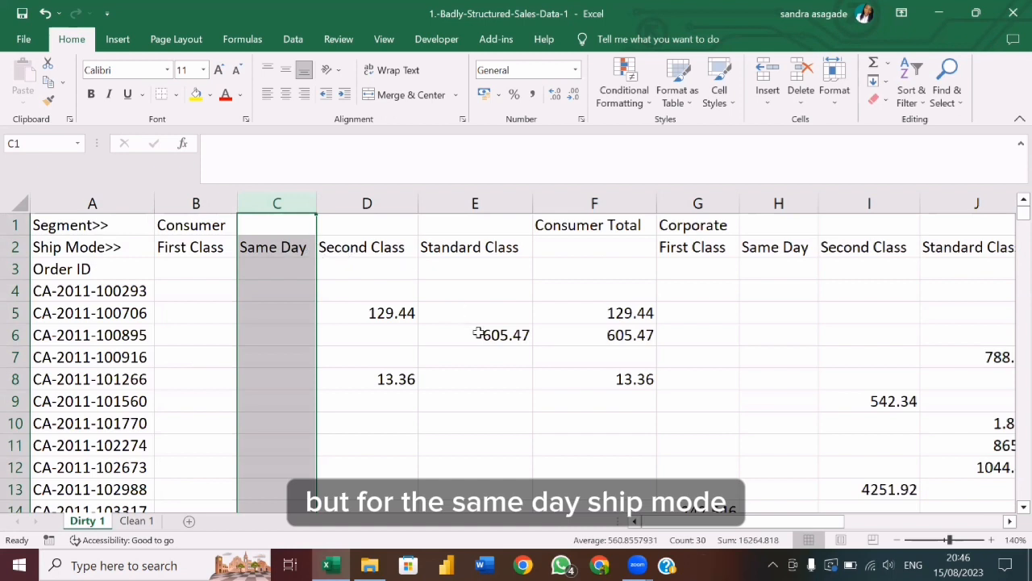
scroll(478, 334, "right", 3)
scroll(478, 333, "right", 1)
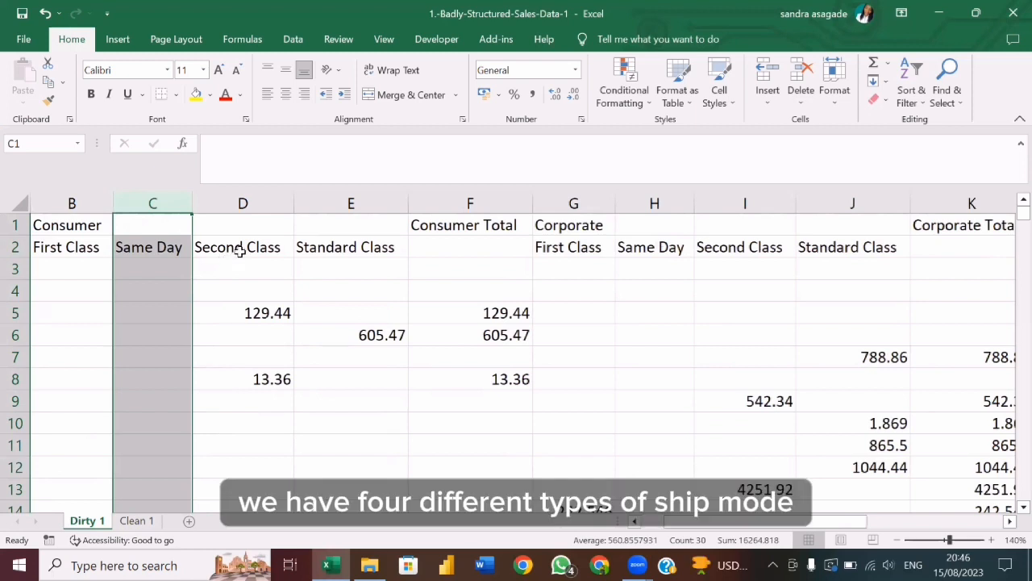
scroll(239, 252, "left", 2)
scroll(229, 250, "right", 2)
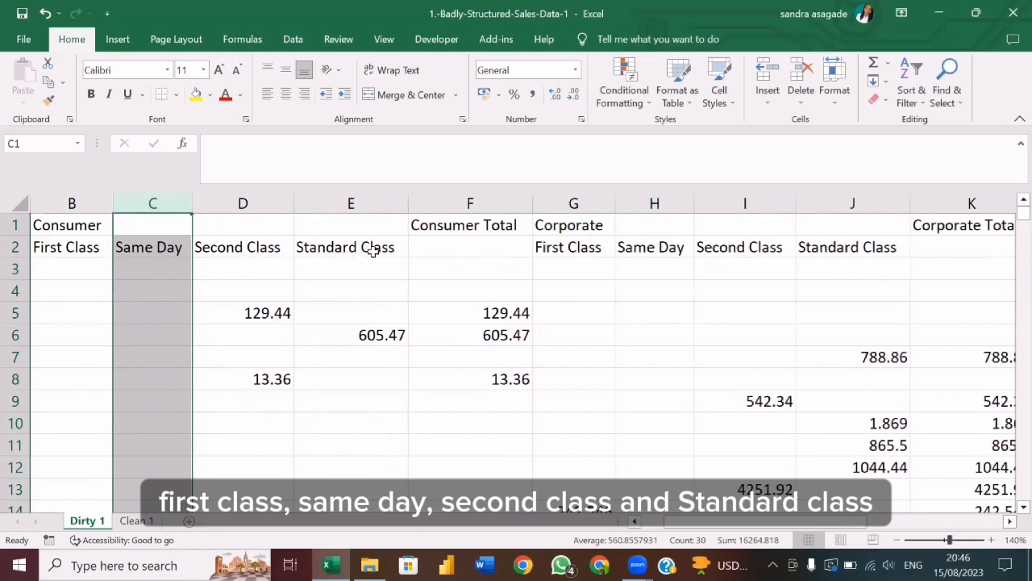
scroll(312, 353, "left", 1)
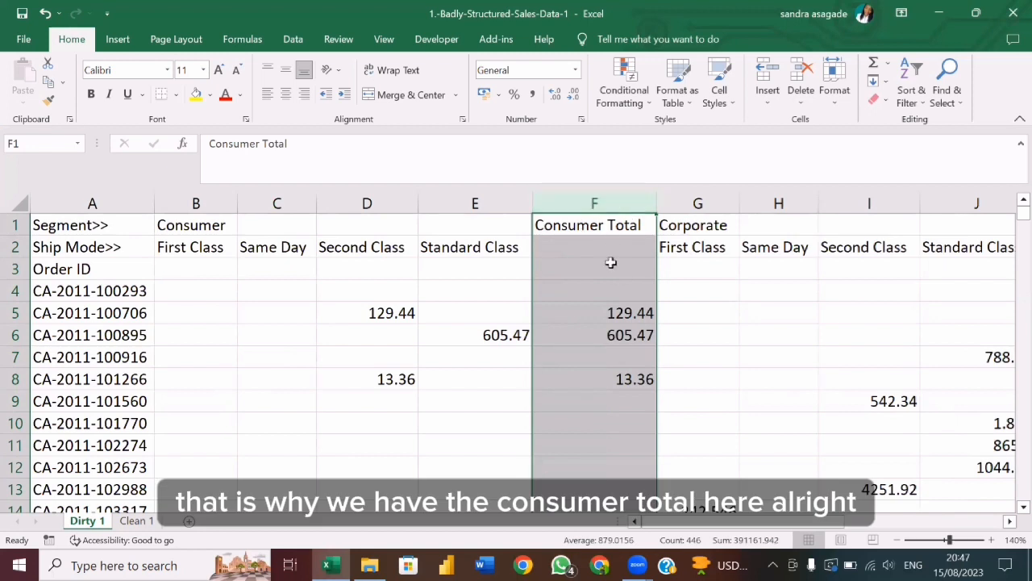
Examine the Corporate and Home Office segments with their ship mode and total columns in the Dirty 1 sheet.
scroll(581, 378, "right", 3)
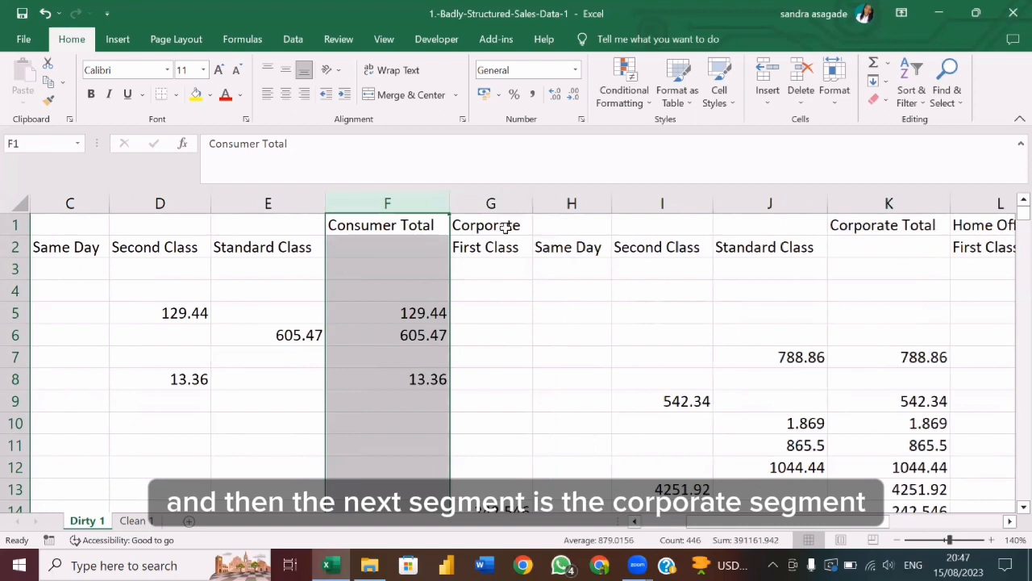
left_click(506, 228)
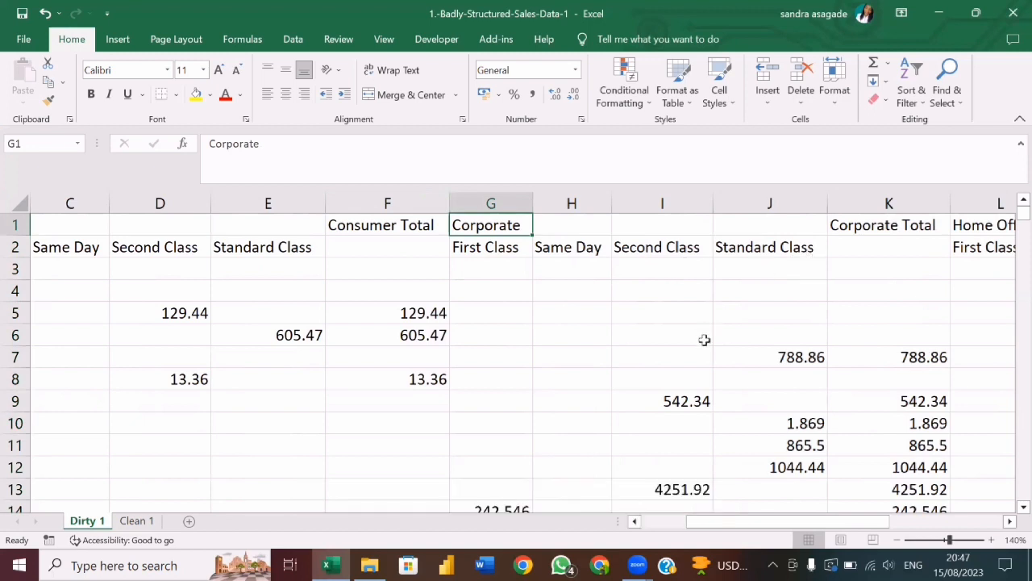
scroll(704, 340, "right", 3)
scroll(704, 340, "right", 1)
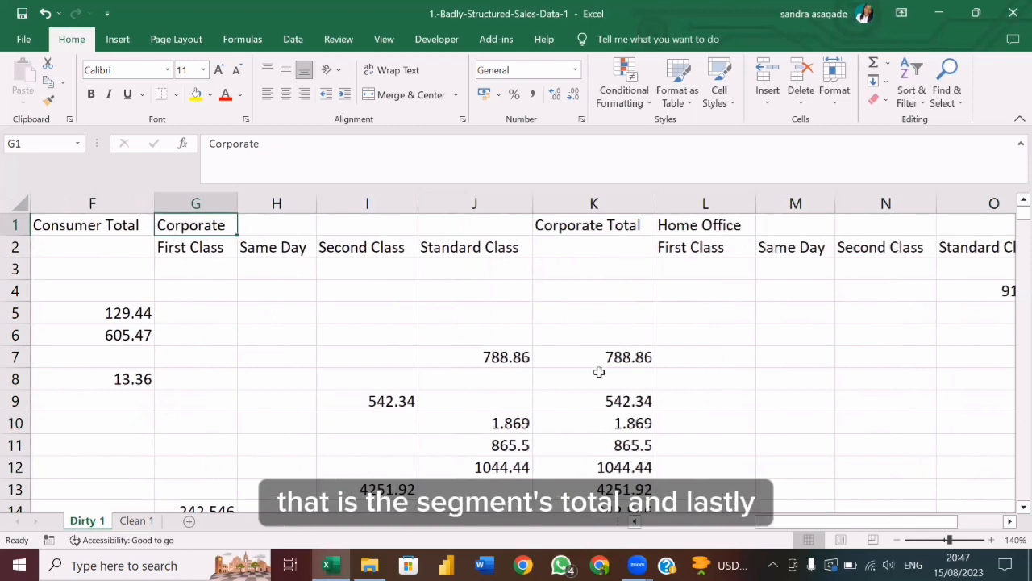
scroll(598, 372, "right", 2)
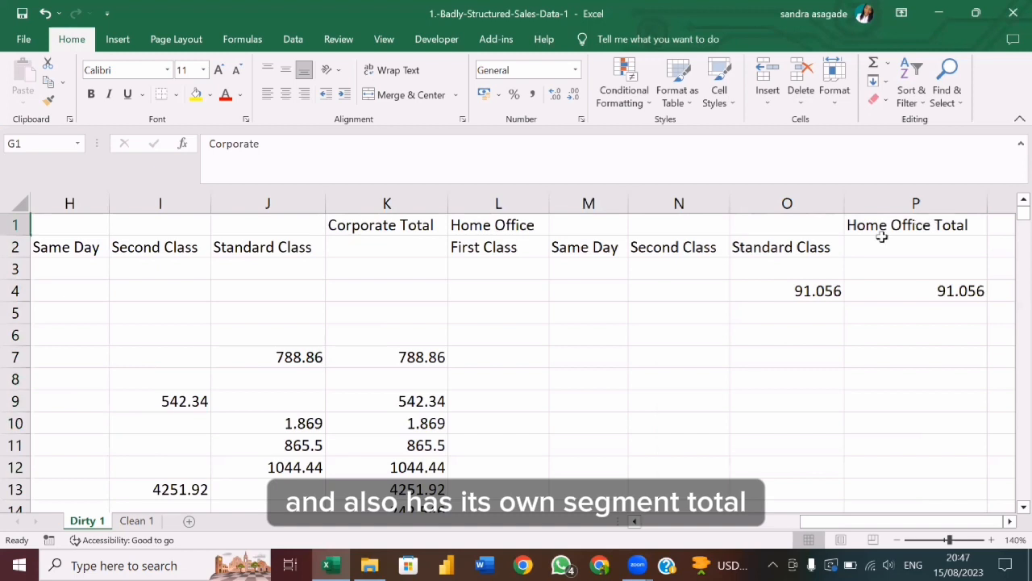
scroll(631, 339, "left", 5)
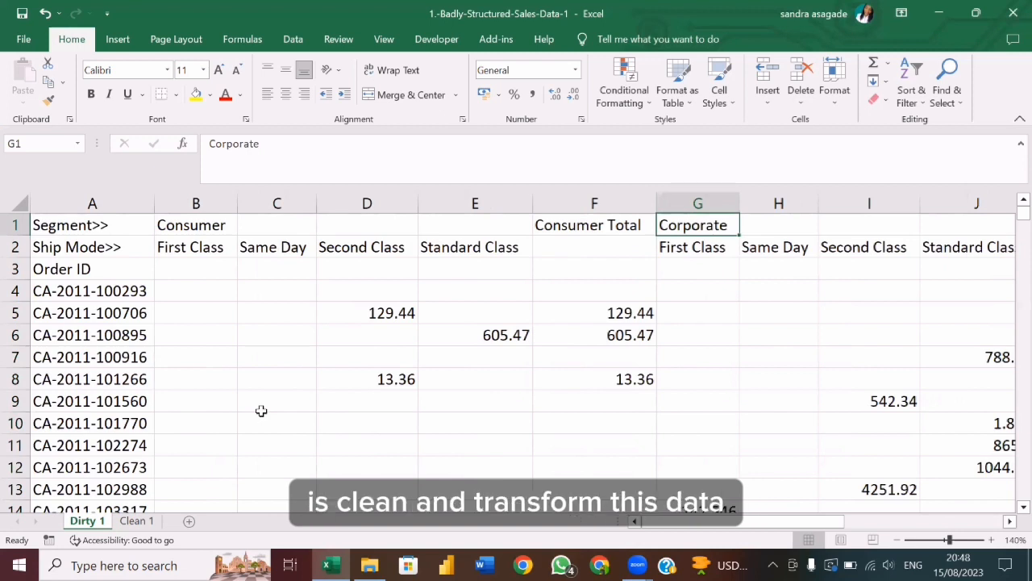
Compare the Segment and Ship Mode rows of Dirty 1 with the Segment and Ship Mode columns of Clean 1.
left_click(15, 228)
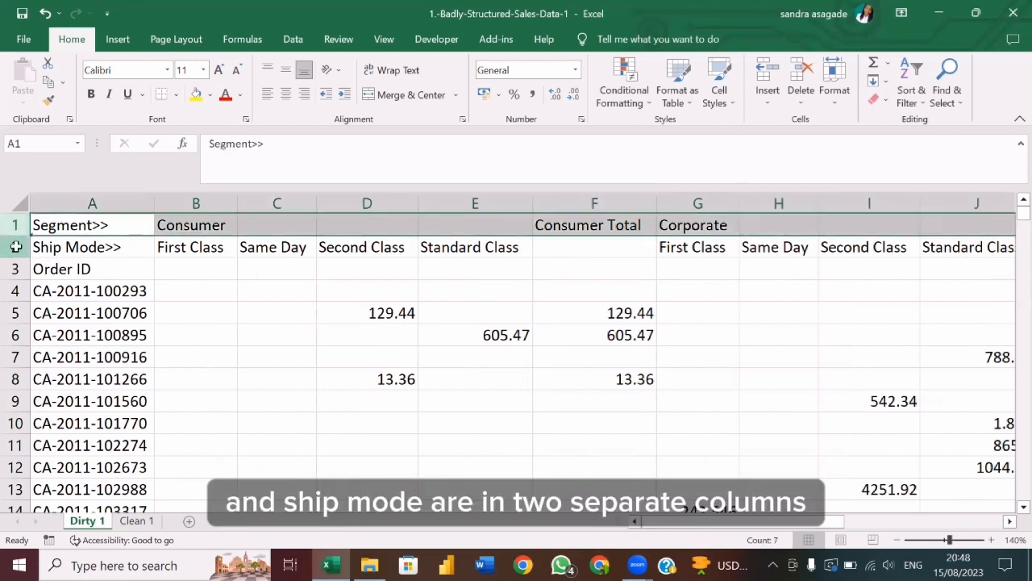
left_click(15, 247)
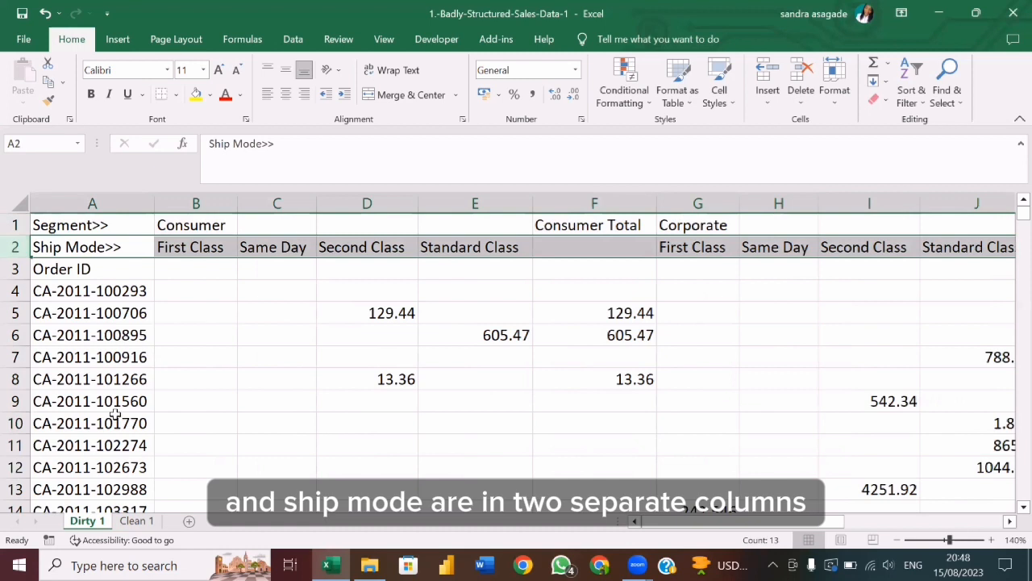
left_click(138, 521)
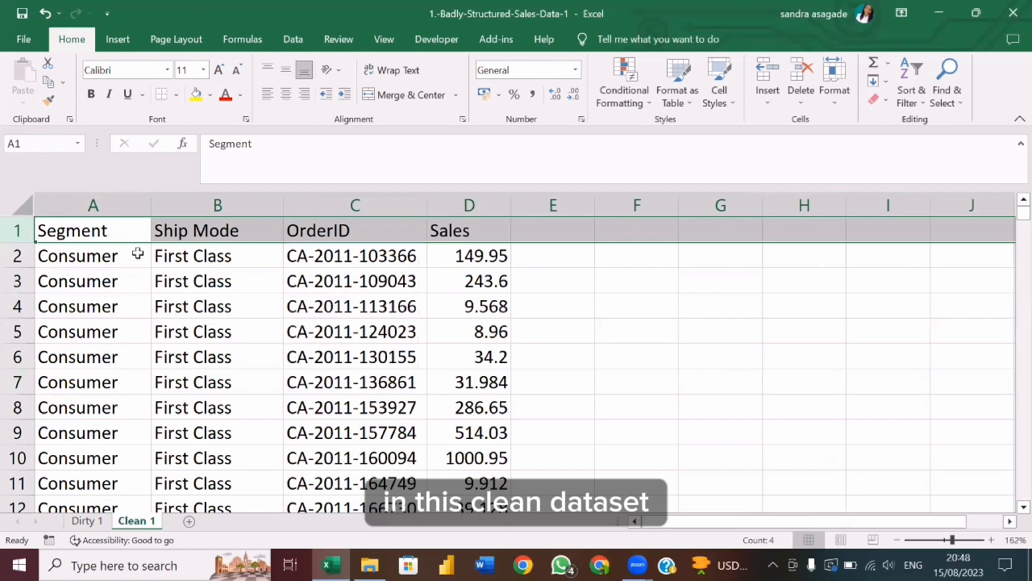
left_click(119, 203)
left_click_drag(125, 203, 225, 202)
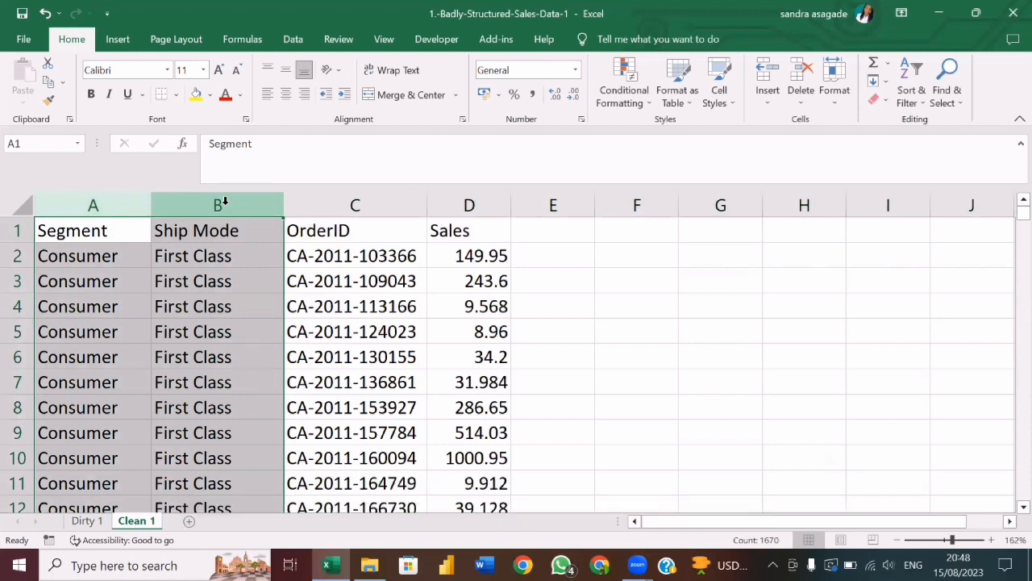
left_click(179, 347)
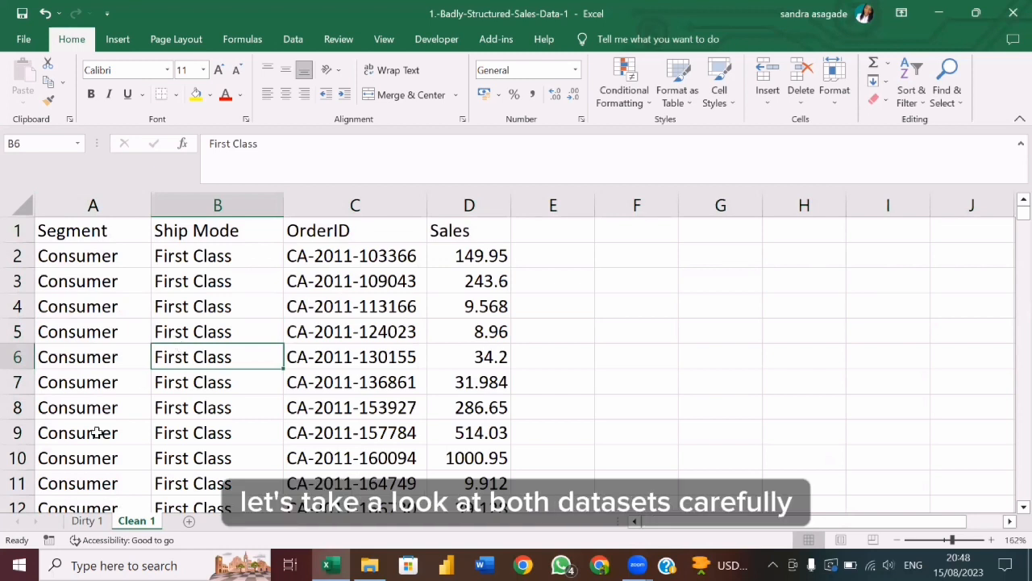
Compare the overall layouts of Dirty 1 and Clean 1, ending on the first order ID record in Clean 1.
left_click(86, 522)
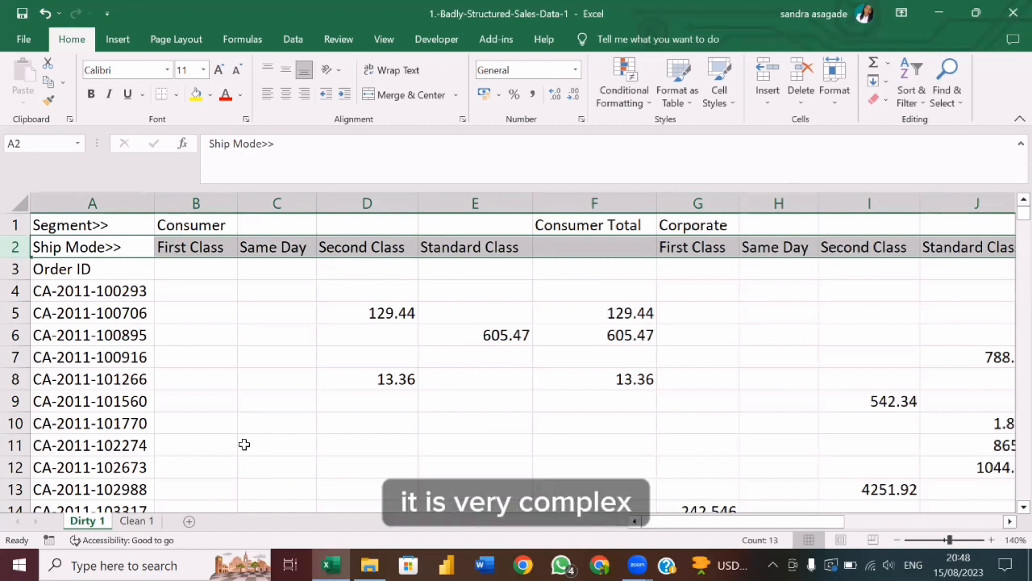
left_click(136, 521)
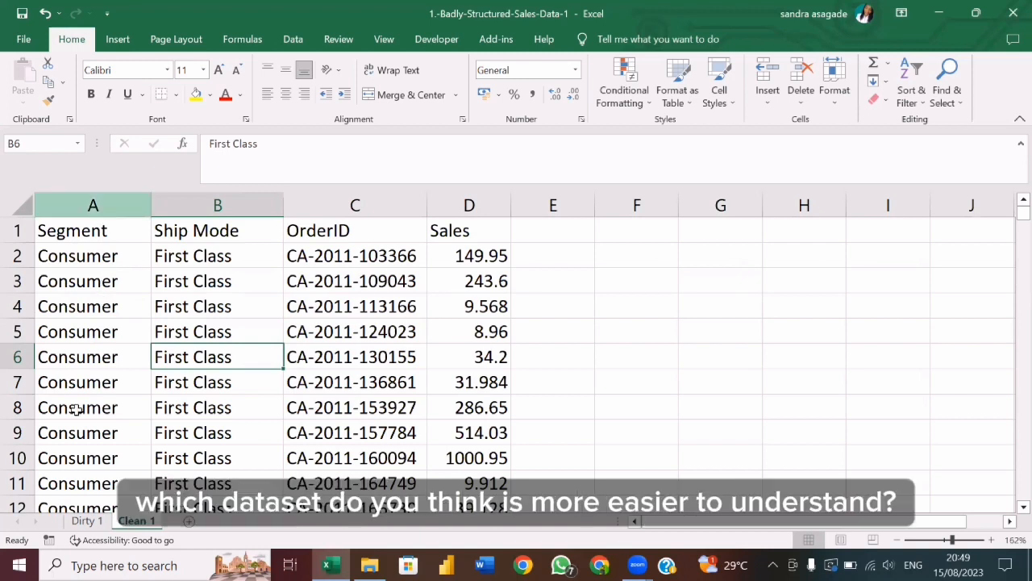
left_click(87, 521)
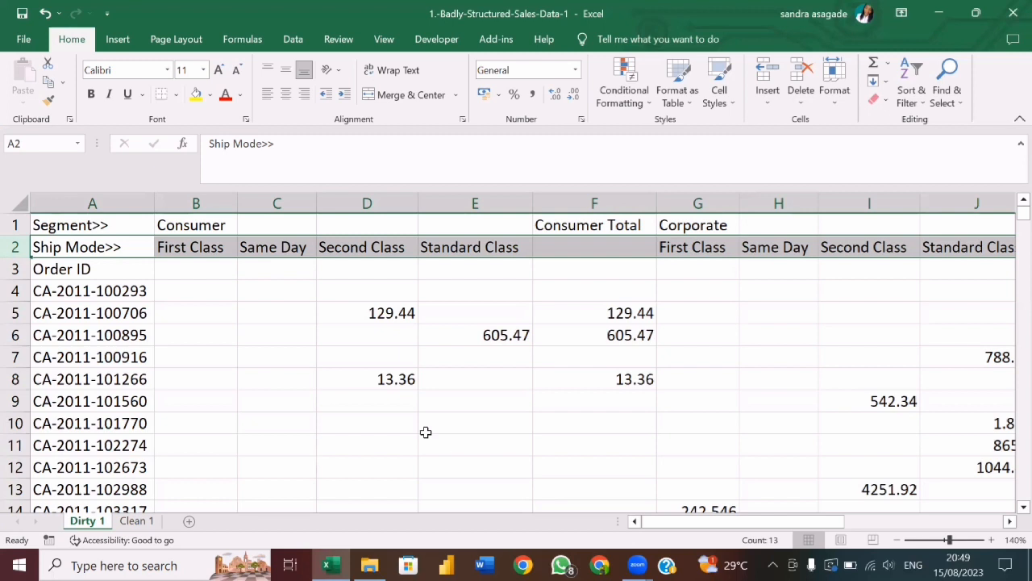
left_click(133, 521)
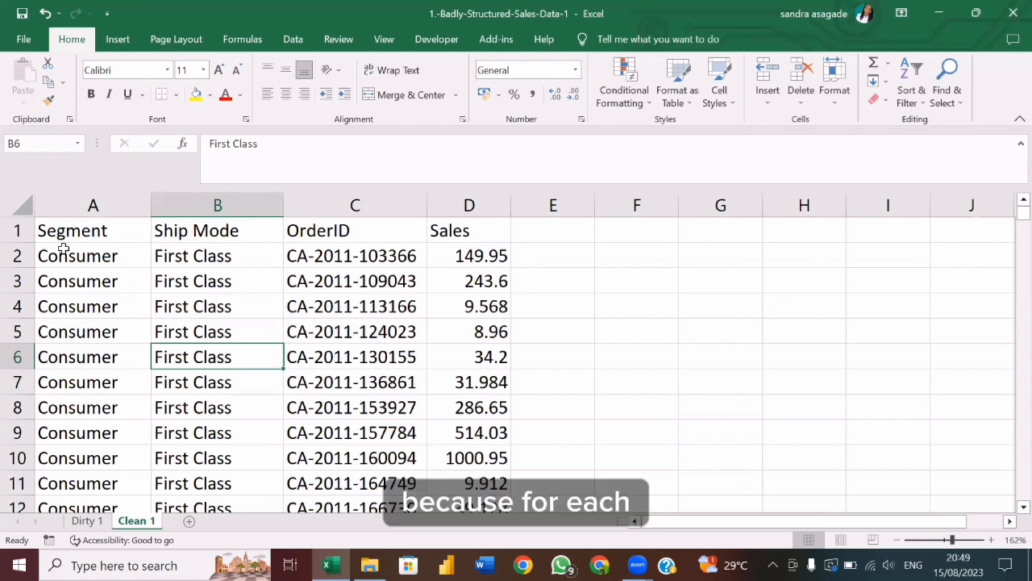
left_click(365, 257)
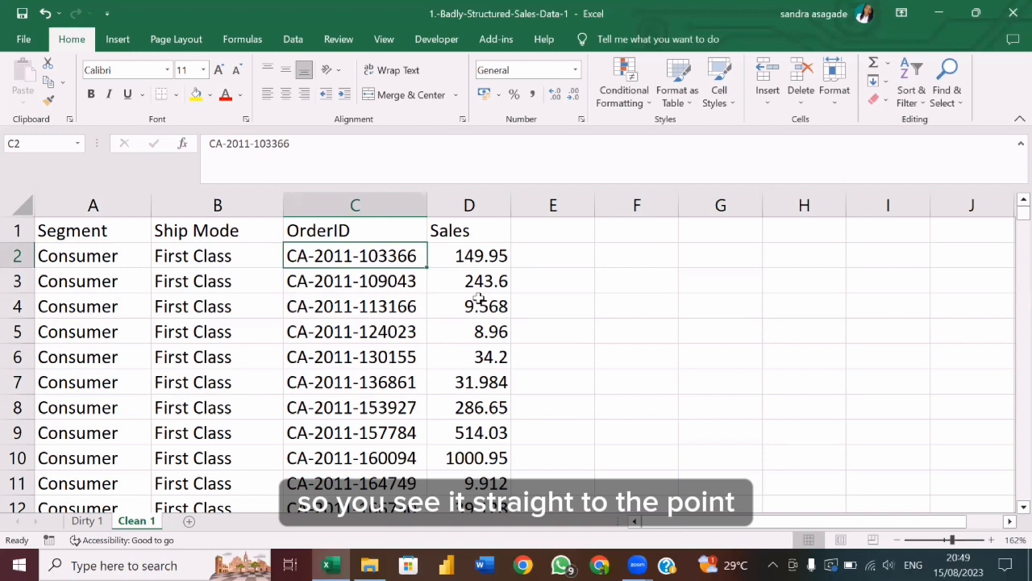
Go back to the Dirty 1 sheet and review how its sales values are spread across the segment columns.
left_click(96, 522)
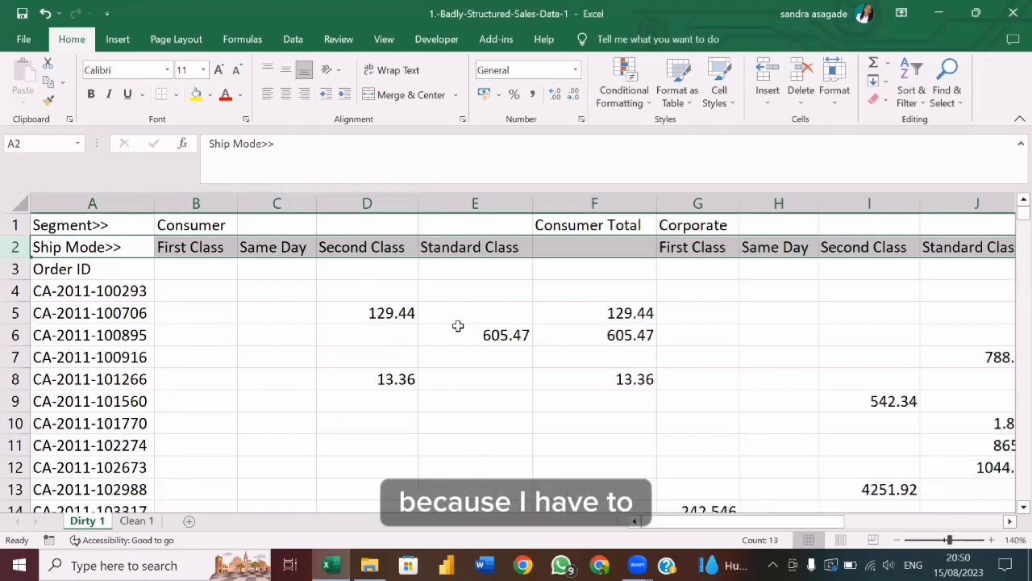
scroll(457, 326, "right", 2)
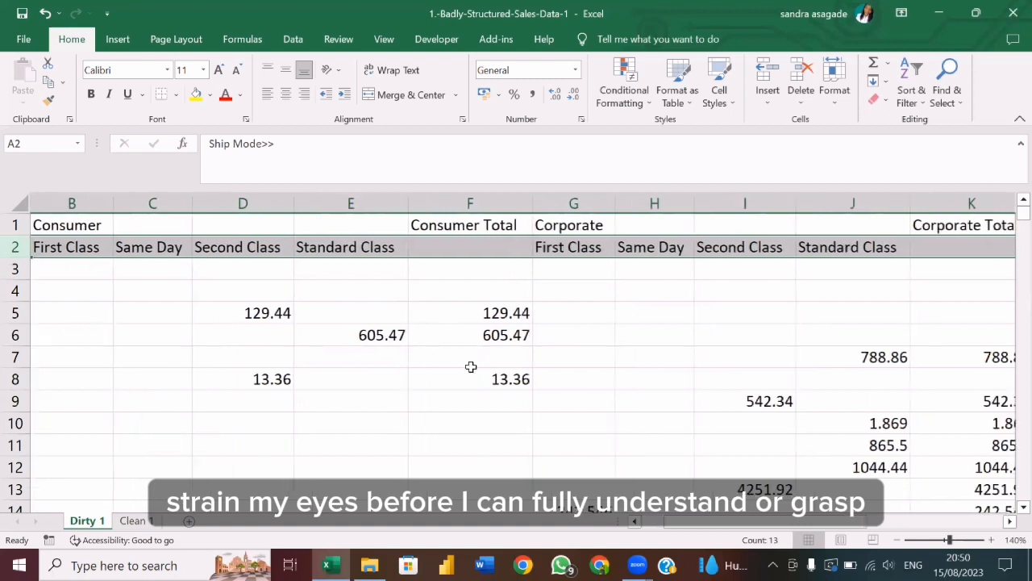
scroll(443, 381, "left", 2)
scroll(443, 381, "left", 1)
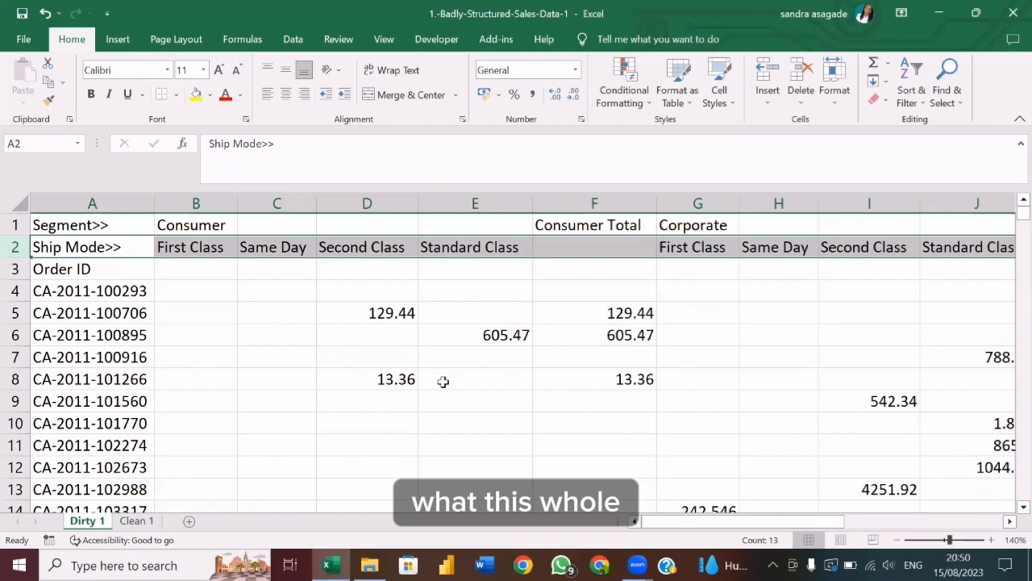
scroll(443, 381, "right", 3)
scroll(443, 381, "left", 3)
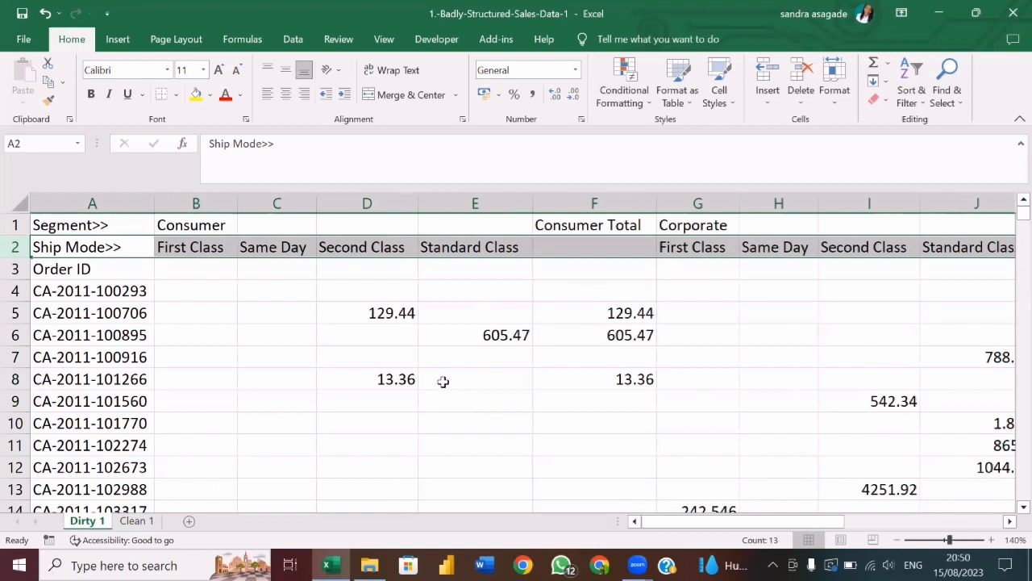
Load the Dirty 1 range A1:P826 into Power Query as a table with headers.
left_click(83, 228)
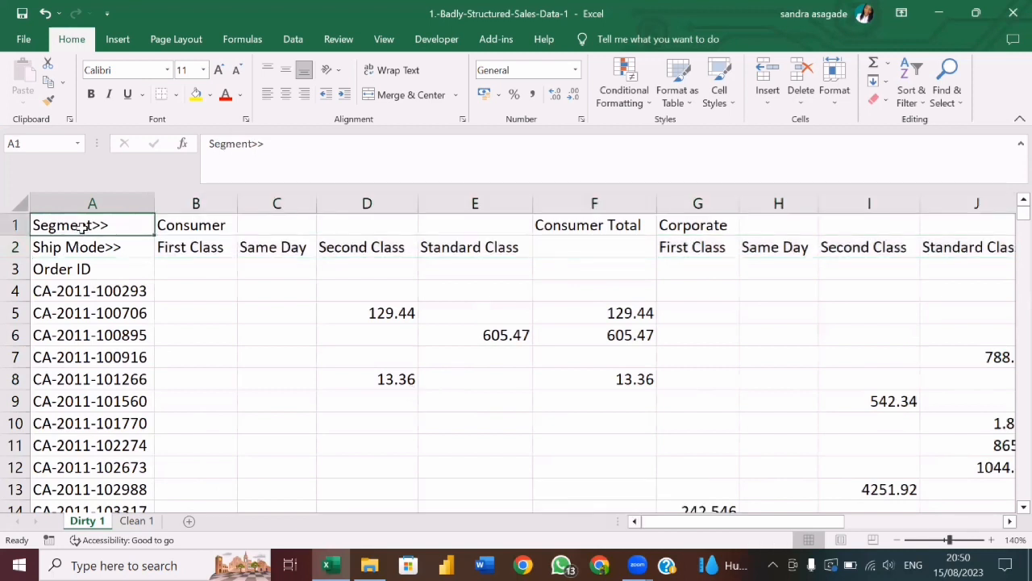
left_click(293, 41)
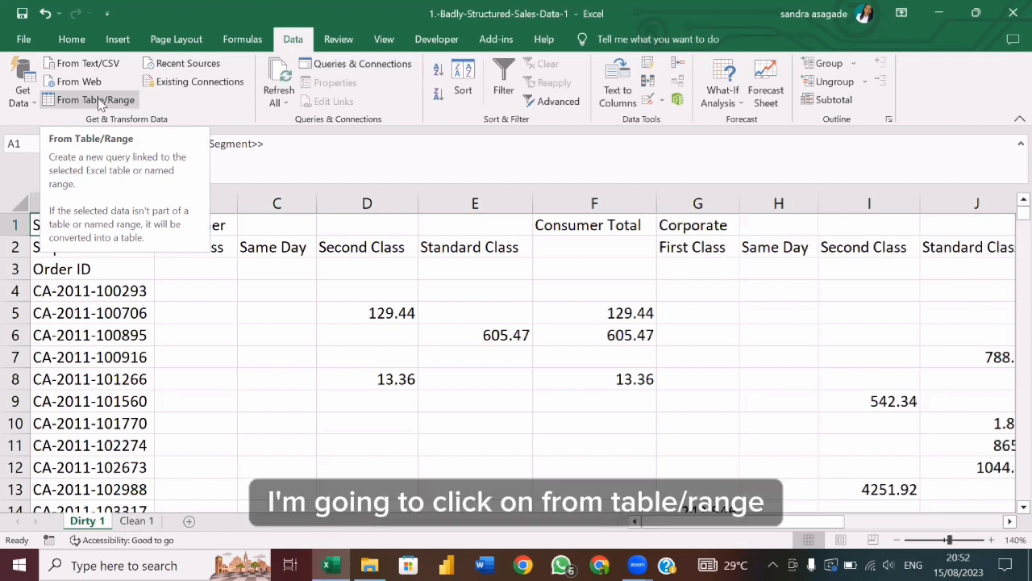
left_click(94, 101)
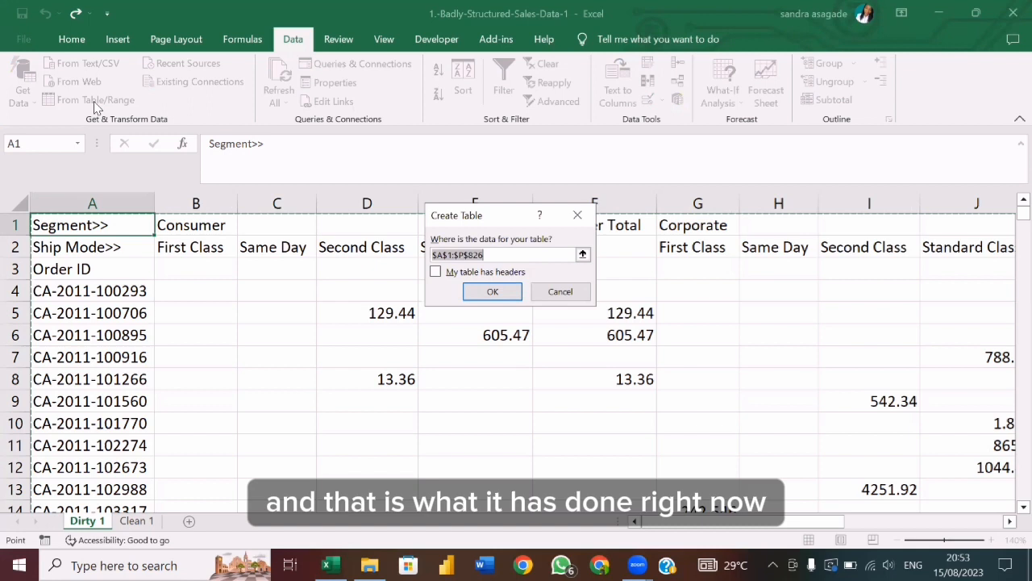
left_click(436, 272)
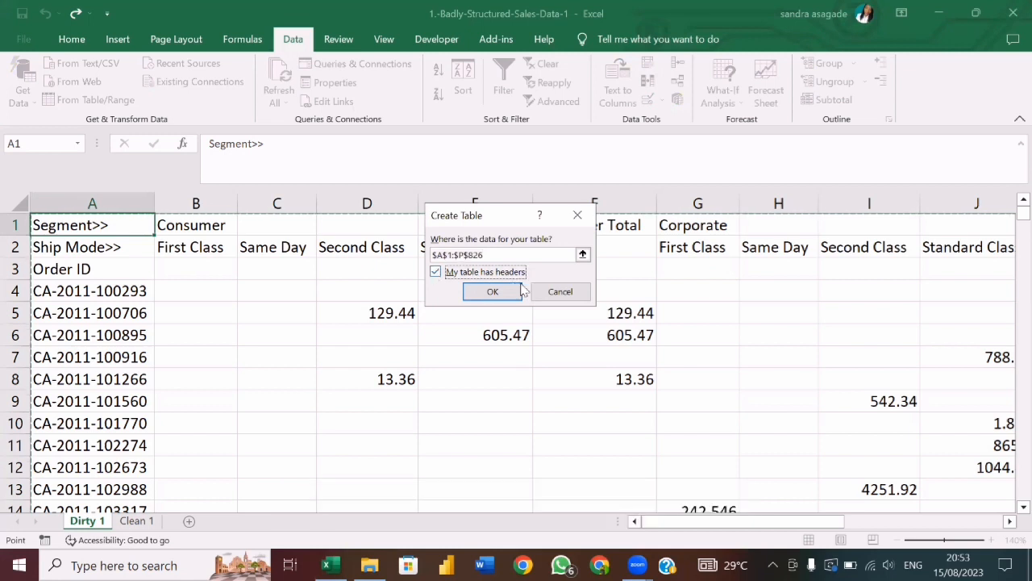
left_click(495, 293)
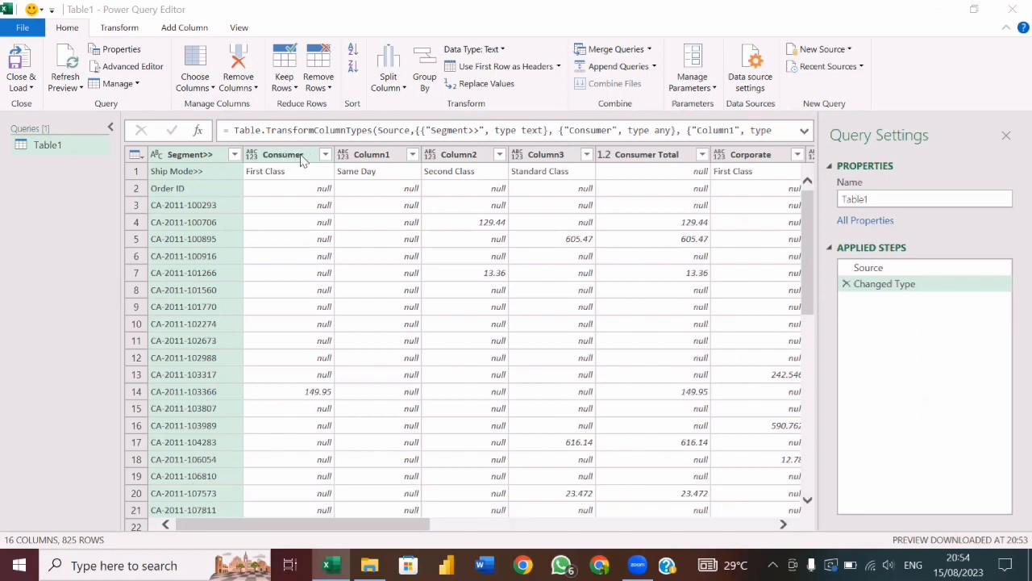
Rename the Consumer column to Consumer-First Class.
double_click(303, 154)
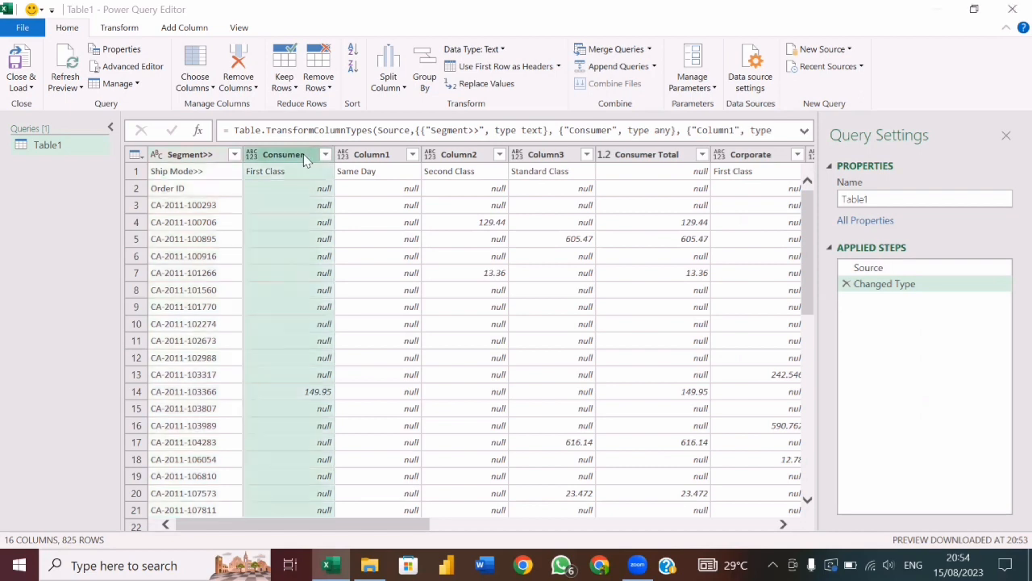
left_click(305, 154)
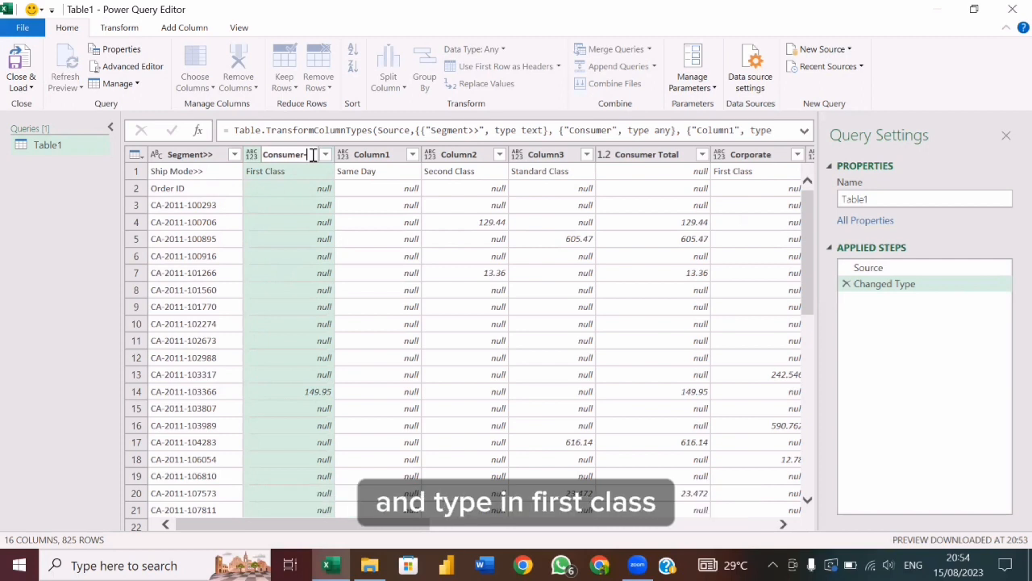
type("First Class")
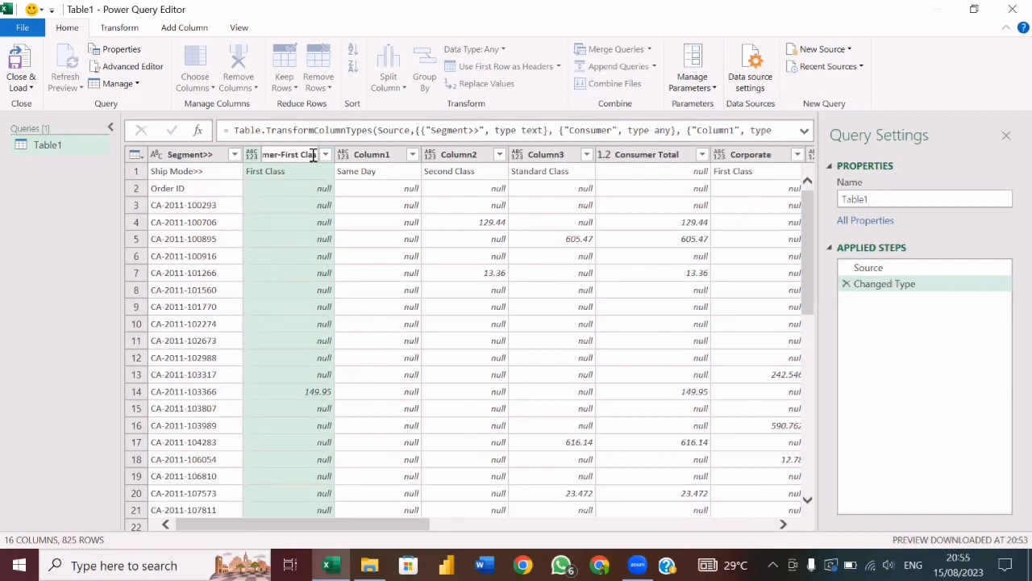
key("Return")
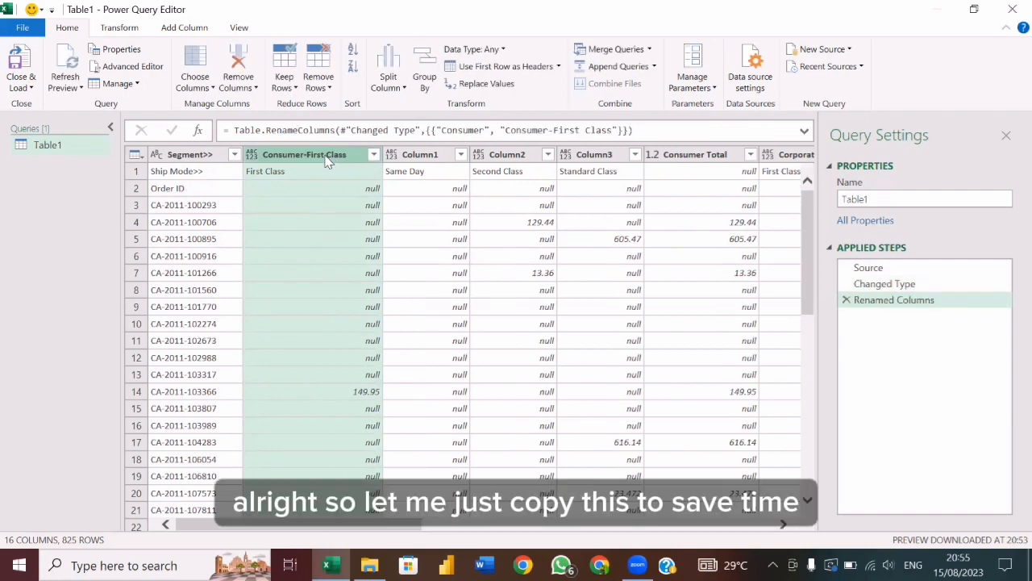
Copy the Consumer-First Class header and reuse it to rename Column1 as Consumer-Same Day.
double_click(325, 155)
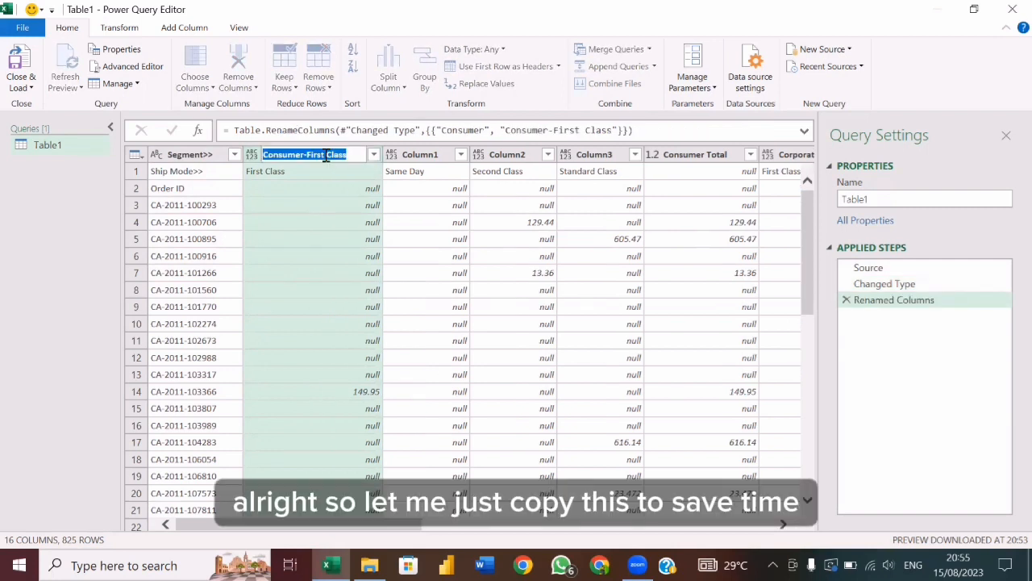
key("ctrl+c")
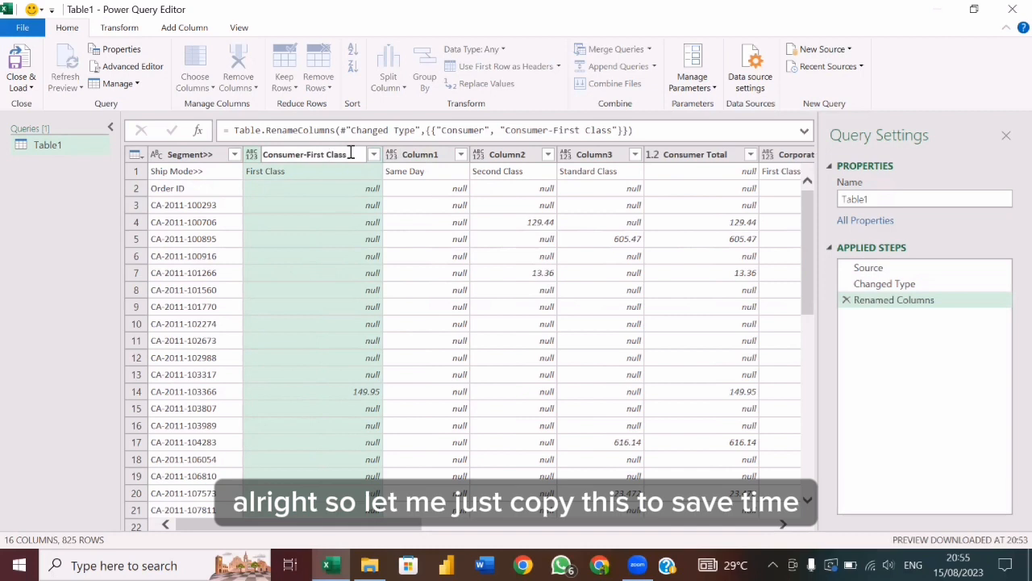
double_click(429, 155)
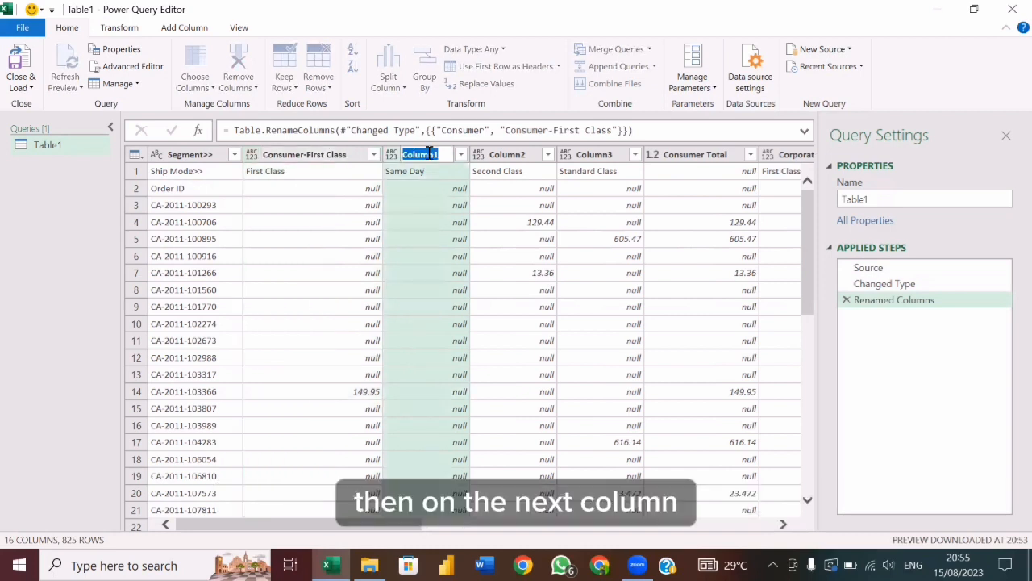
key("ctrl+v")
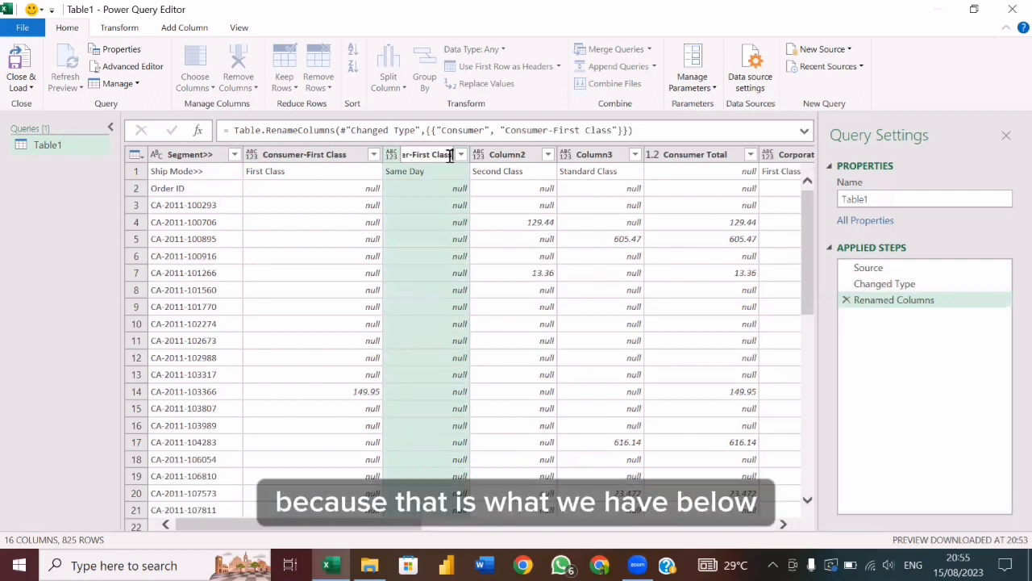
left_click_drag(413, 155, 449, 154)
type("Same Day")
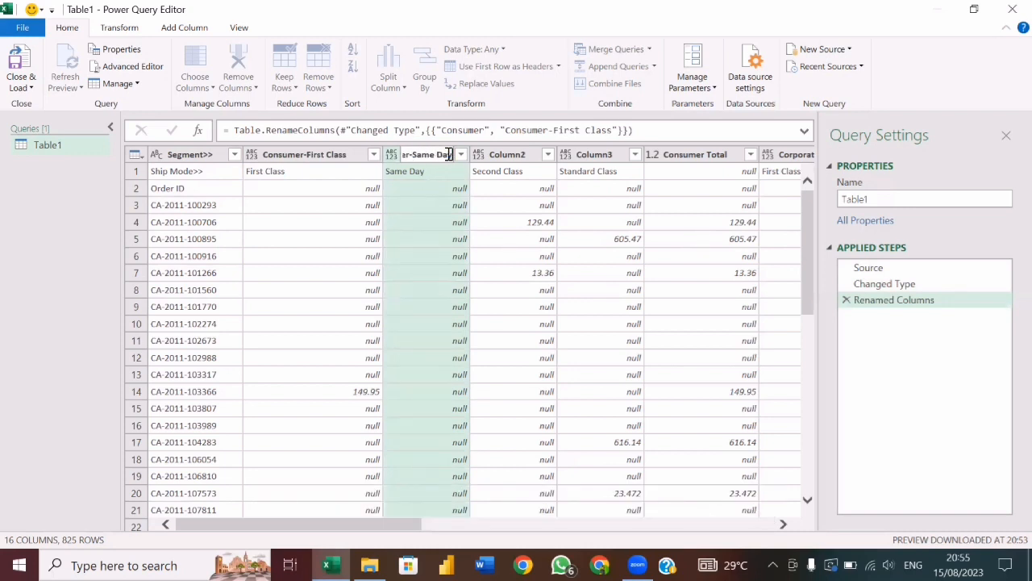
key("Return")
Rename Column2 to Consumer-Second Class, reusing the copied header text.
double_click(548, 154)
key("ctrl+v")
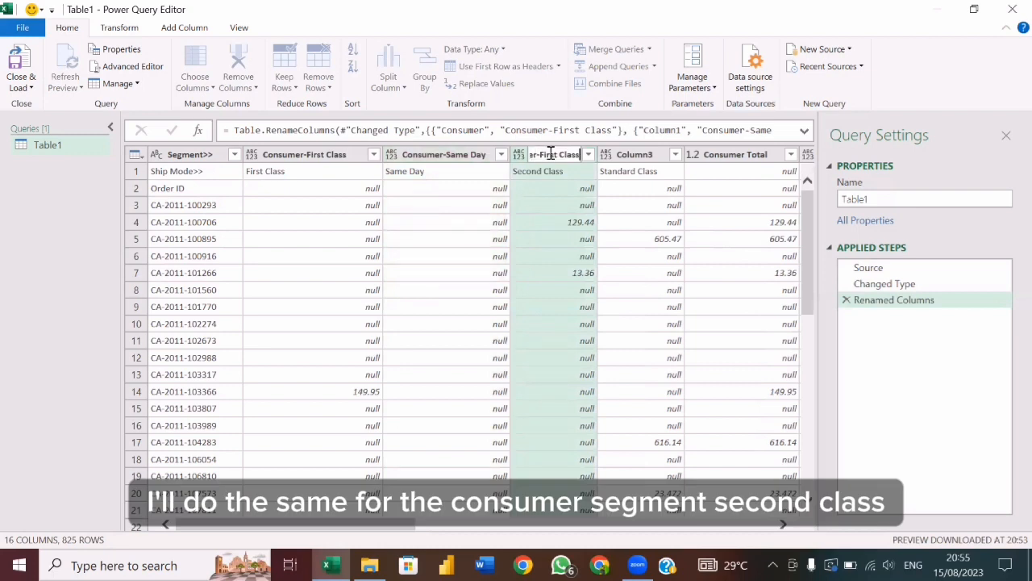
left_click_drag(557, 154, 539, 156)
type("Second Cl")
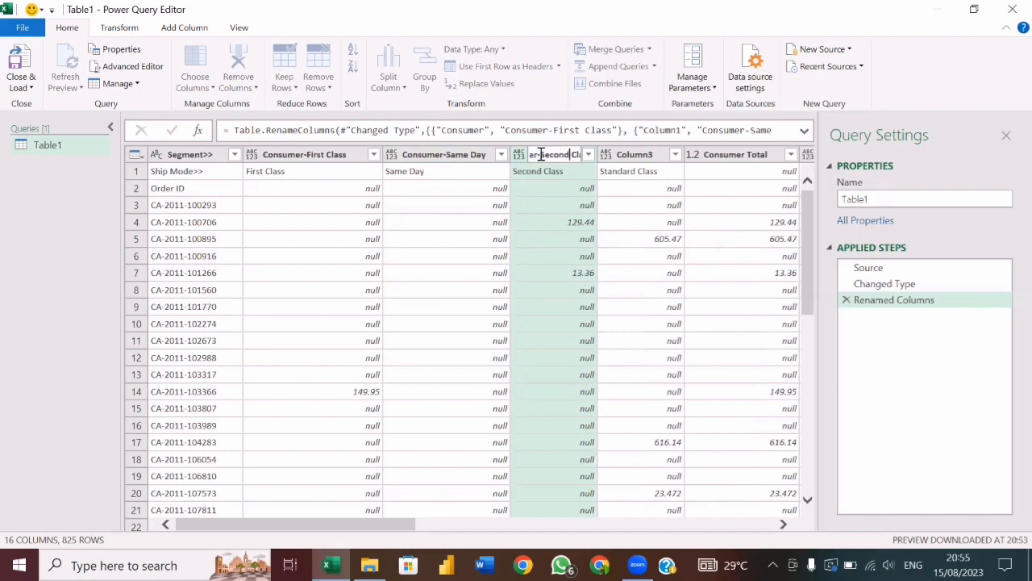
key("Return")
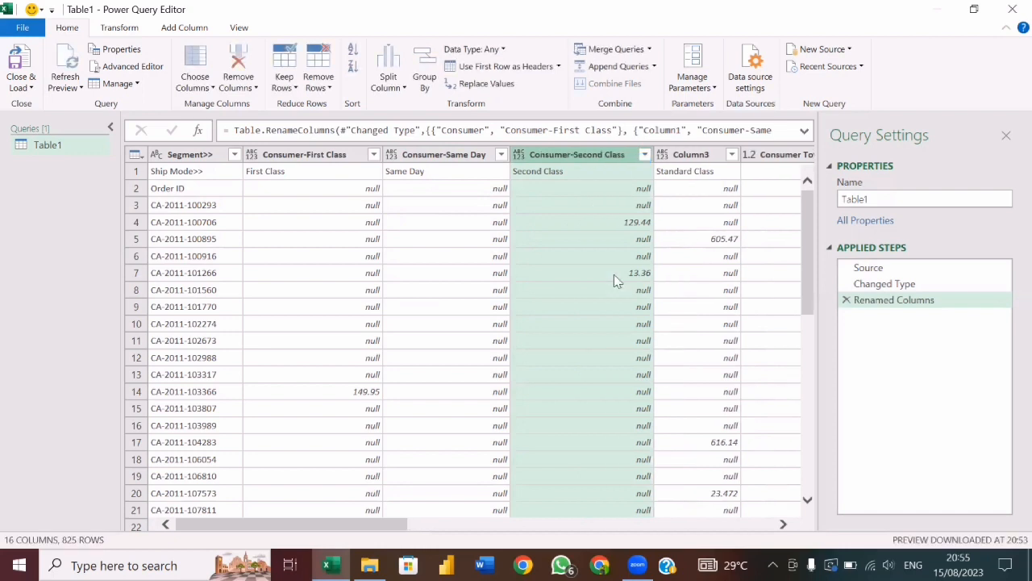
Rename Column3 to Consumer-Standard Class.
scroll(614, 274, "right", 4)
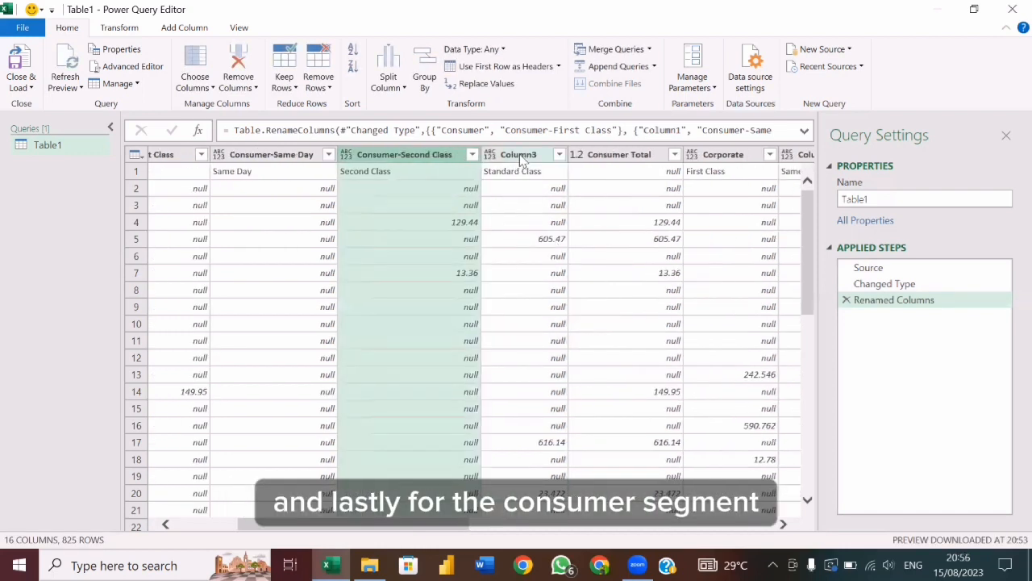
double_click(521, 155)
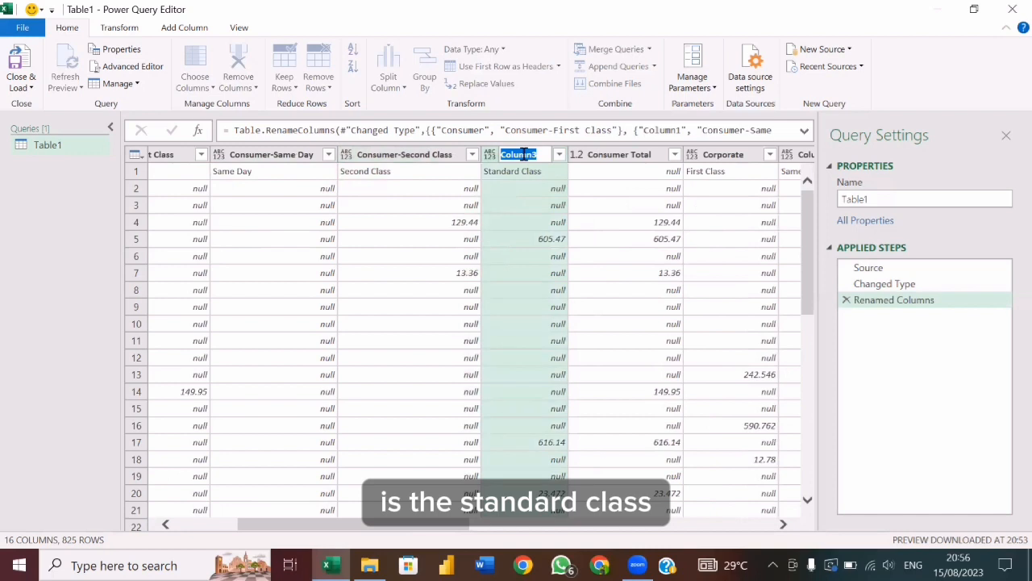
type("Consumer-Standard Cl")
type("d")
key("Return")
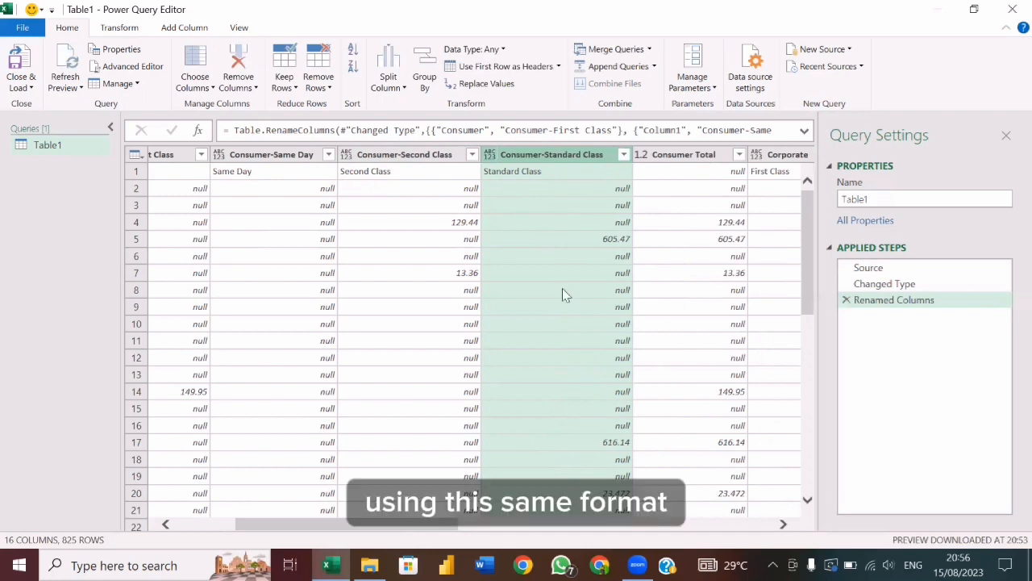
Rename the Corporate column to Corporate-First Class and copy the new header text for reuse.
scroll(563, 293, "right", 5)
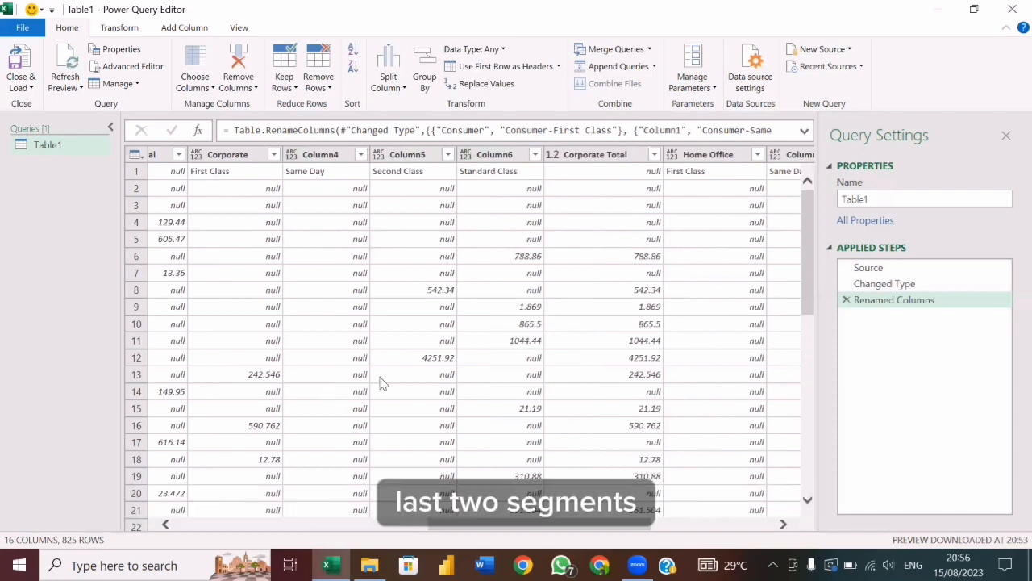
scroll(384, 381, "left", 5)
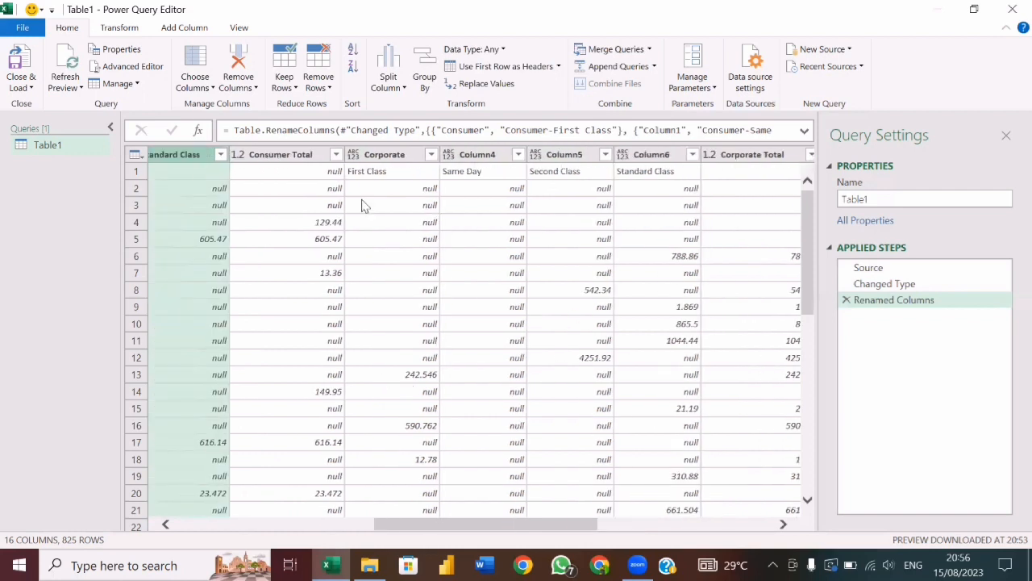
double_click(403, 155)
left_click(412, 154)
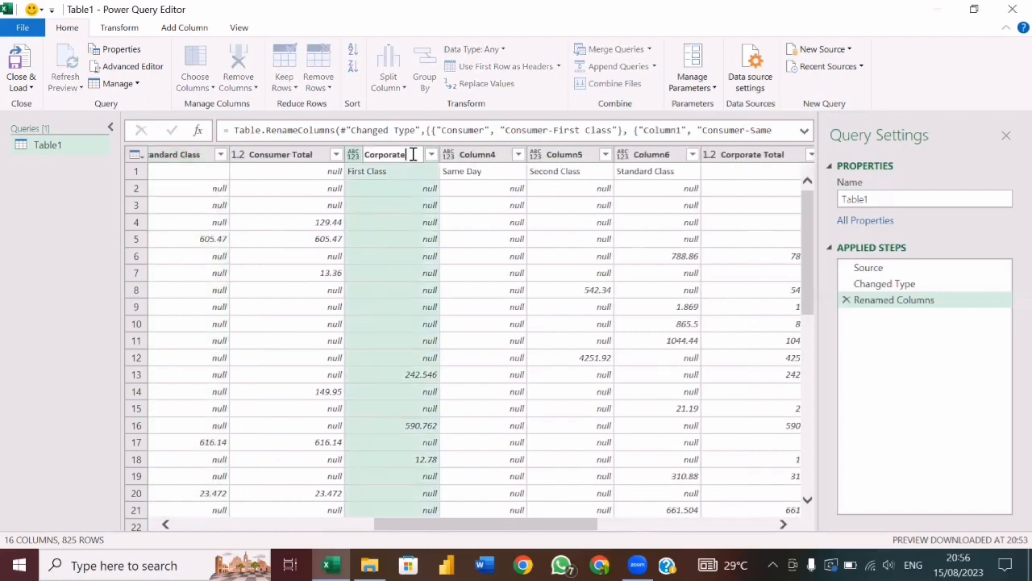
type("-First Class")
key("ctrl+a")
key("Escape")
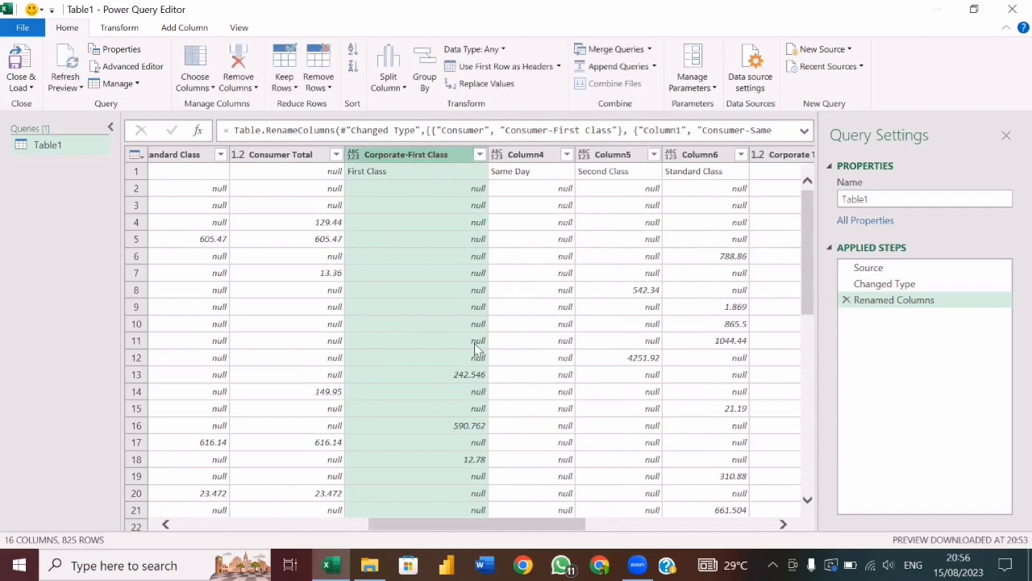
Rename Column4 to Corporate-Same Day, reusing the copied Corporate header text.
left_click(531, 154)
double_click(531, 154)
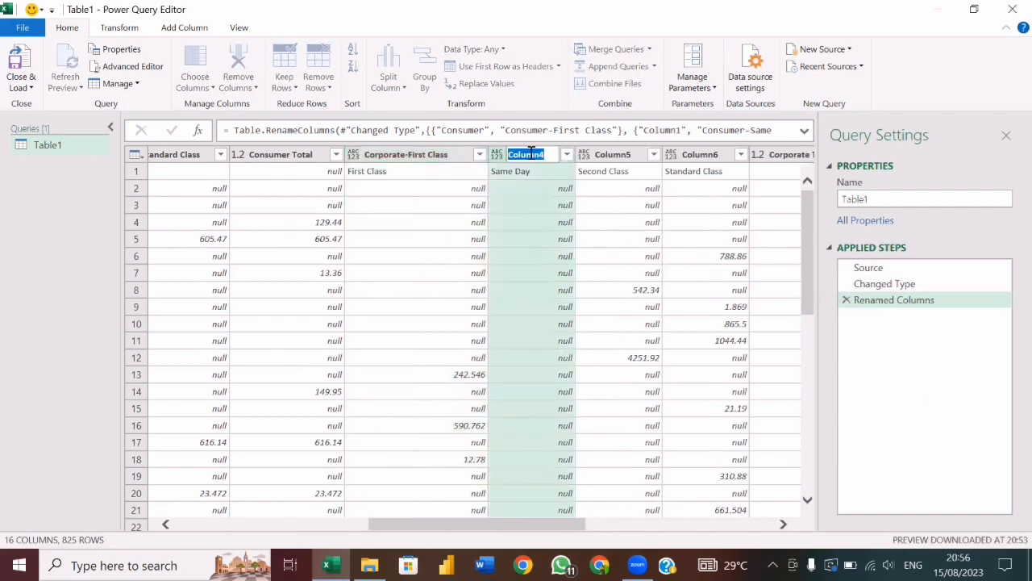
key("ctrl+v")
key("shift+Left")
key("shift+Left")
key("shift+Left")
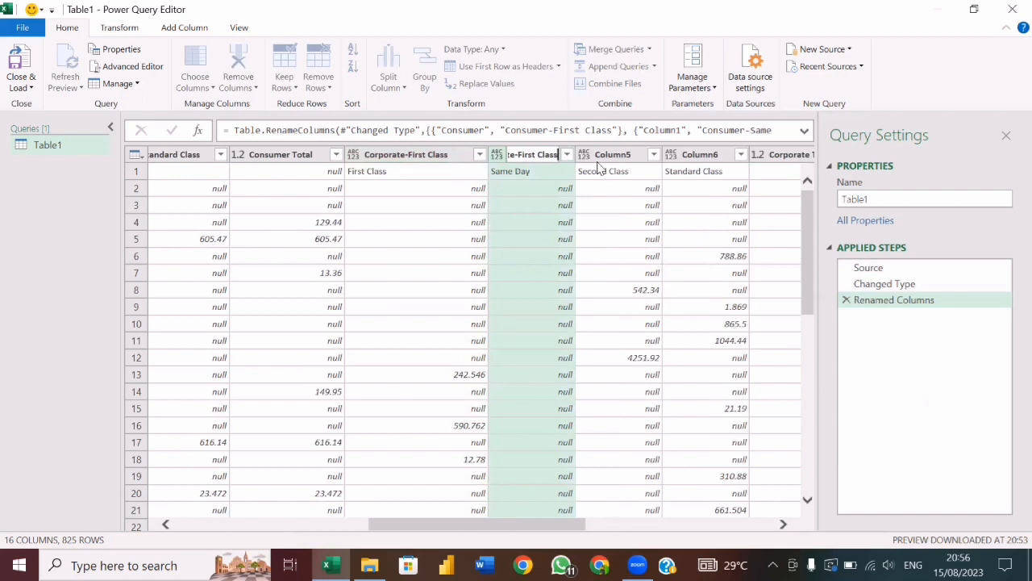
key("shift+Left")
key("shift+Left")
key("shift+Left")
key("shift+Left")
key("shift+Left")
key("shift+Left")
key("shift+Left")
key("shift+Left")
type("Same Day")
key("Return")
Rename Column5 to Corporate-Second Class, reusing the copied Corporate header text.
double_click(661, 154)
key("ctrl+v")
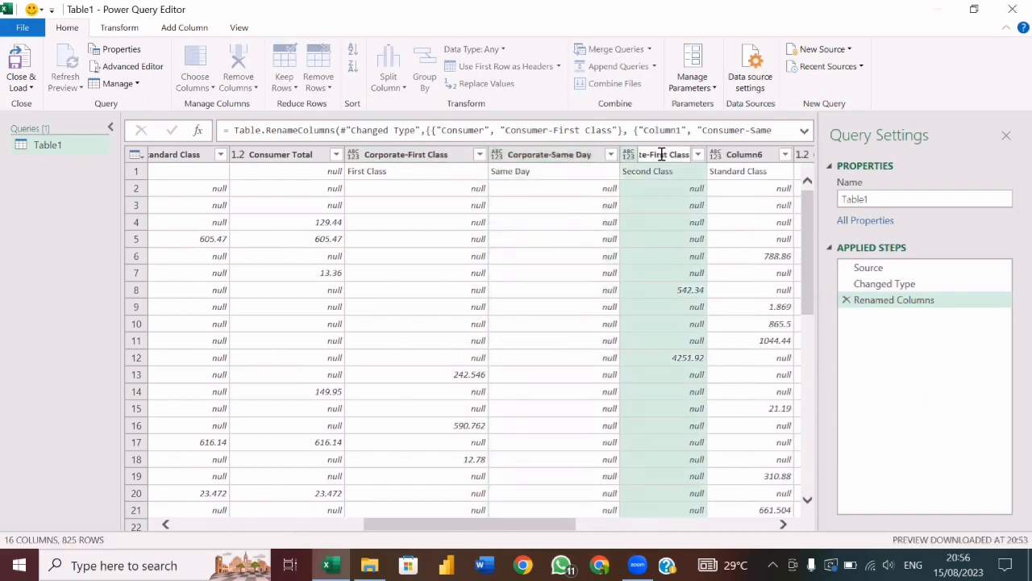
key("shift+Left")
key("shift+Left")
key("shift+Left")
key("shift+Left")
key("shift+Left")
key("shift+Left")
type("Scond")
key("Return")
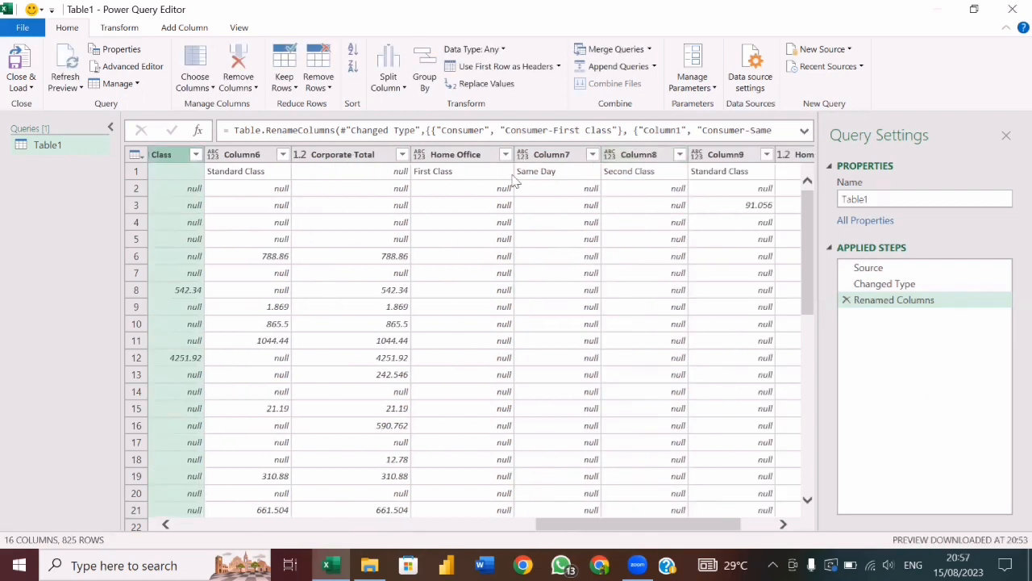
Rename Column6 to Corporate-Standard Class, reusing the copied Corporate header text.
double_click(253, 156)
key("ctrl+v")
key("shift+Left")
key("shift+Left")
key("shift+Left")
key("shift+Left")
key("shift+Left")
type("Standard")
key("Return")
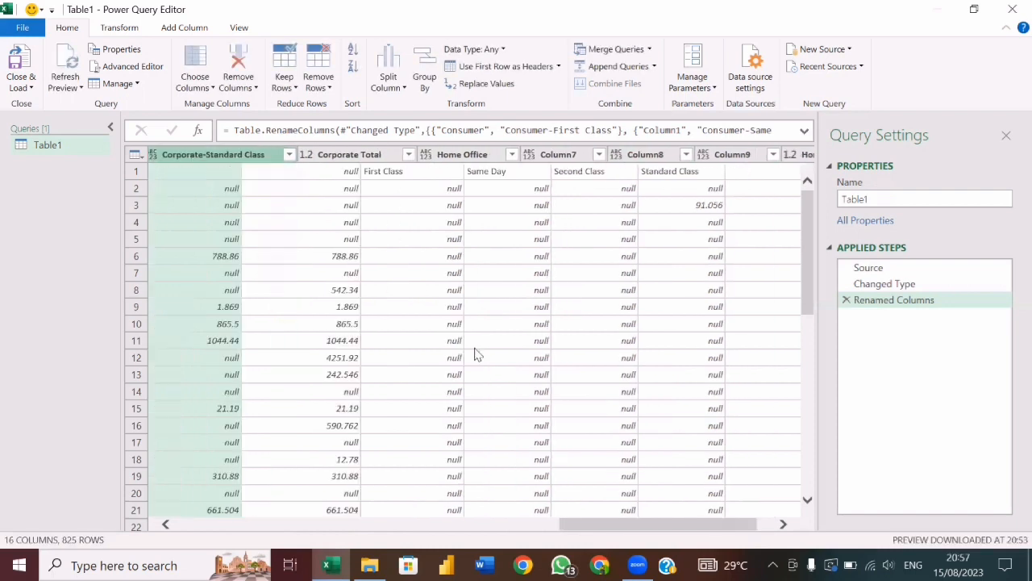
Rename the Home Office column to Home Office-First Class and copy the new header text for reuse.
scroll(478, 355, "right", 1)
double_click(381, 156)
left_click(381, 156)
type("-First Class")
key("ctrl+a")
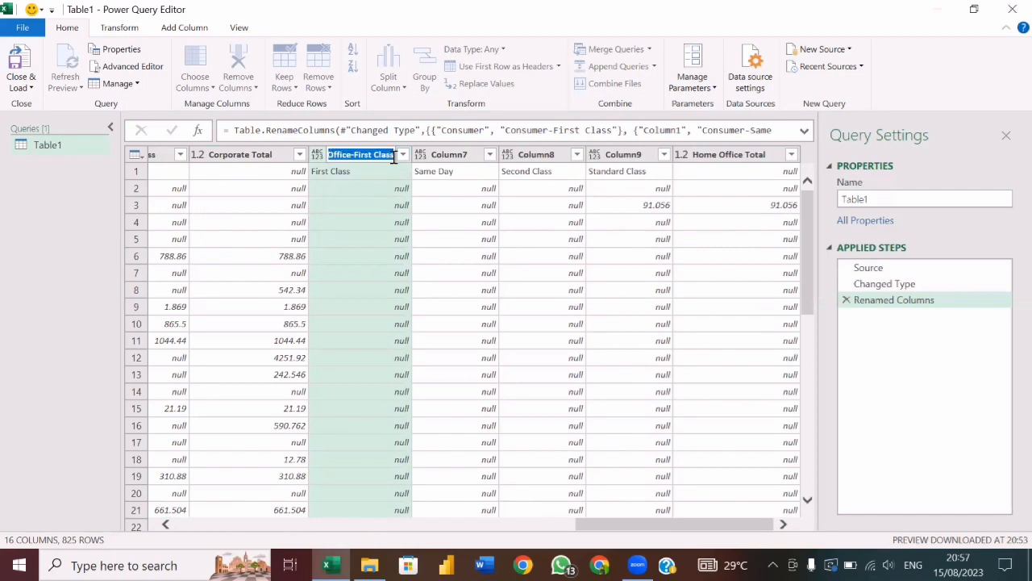
key("Return")
Rename Column7 to Home Office-Same Day.
double_click(463, 155)
type("Home Office-Same")
type(" Day")
key("Return")
Rename Column8 to Home Office-Second Class, reusing the copied Home Office header text.
double_click(548, 154)
key("ctrl+v")
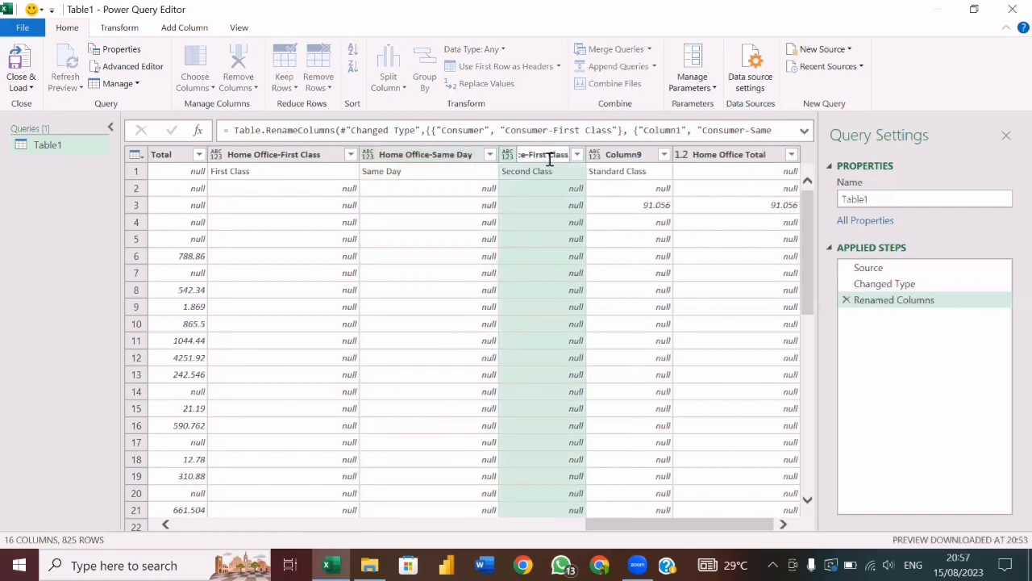
double_click(548, 158)
type("Second")
key("Return")
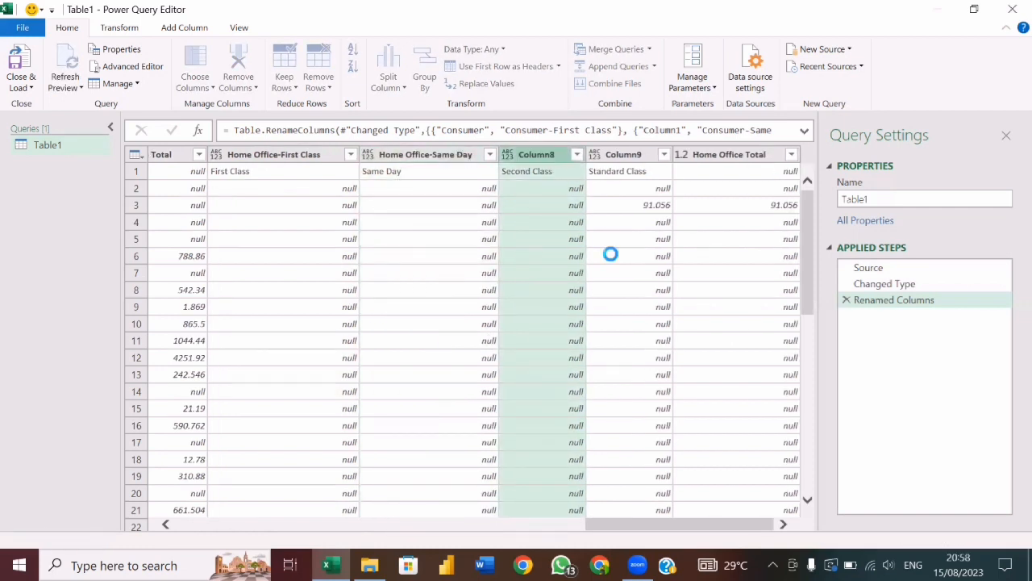
Rename Column9 to Home Office-Standard Class, reusing the copied Home Office header text.
double_click(630, 155)
key("ctrl+v")
double_click(630, 155)
type("Standard")
key("Return")
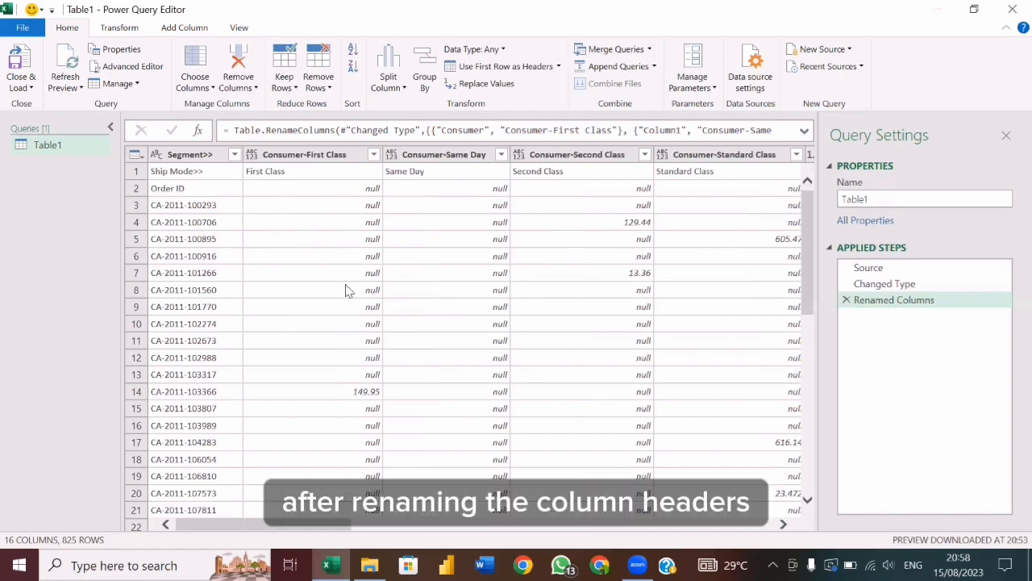
Remove the Consumer Total, Corporate Total and Home Office Total columns from the query together.
scroll(510, 342, "right", 3)
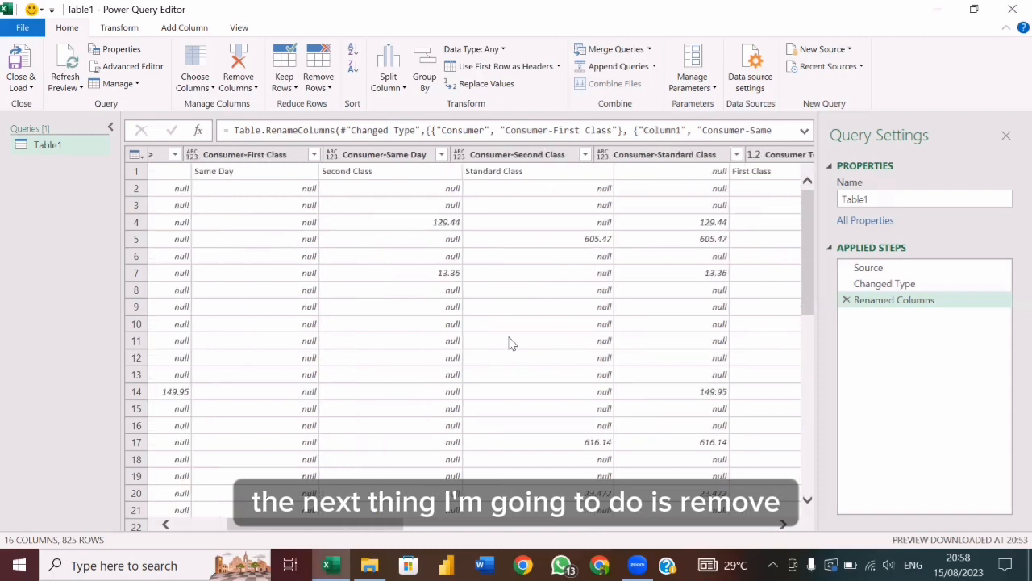
scroll(511, 343, "right", 3)
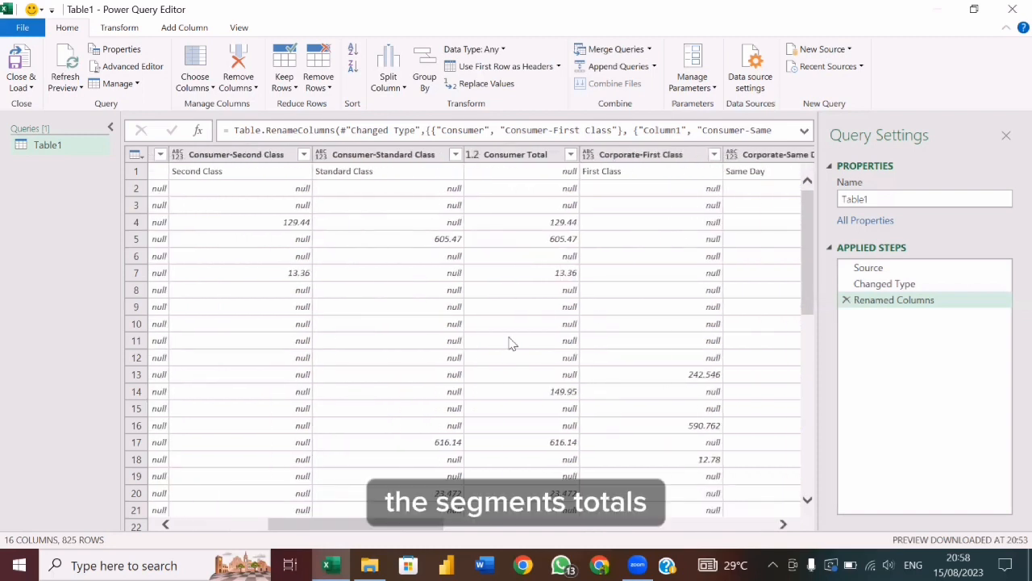
scroll(510, 342, "right", 1)
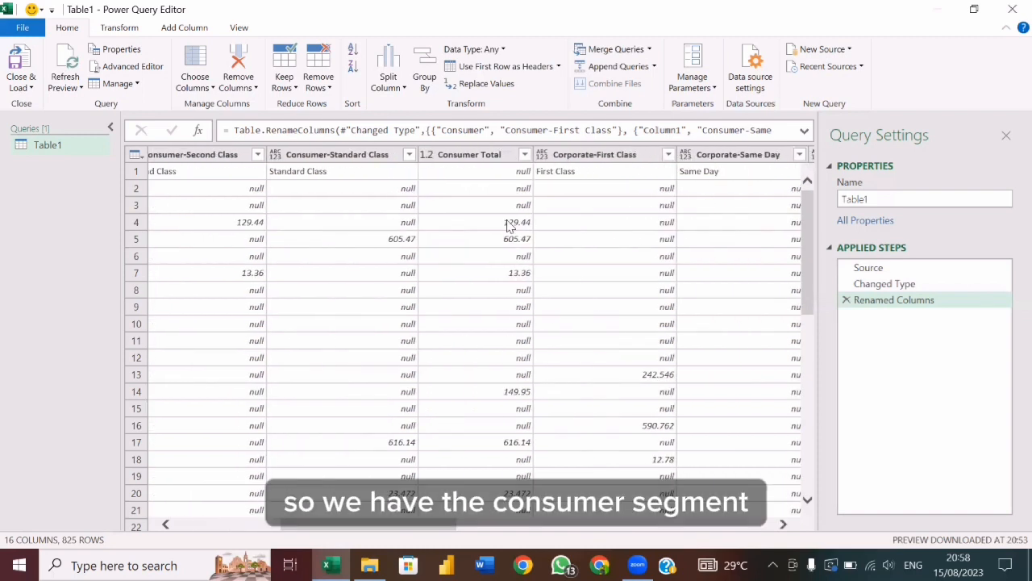
left_click(495, 159)
scroll(585, 384, "right", 3)
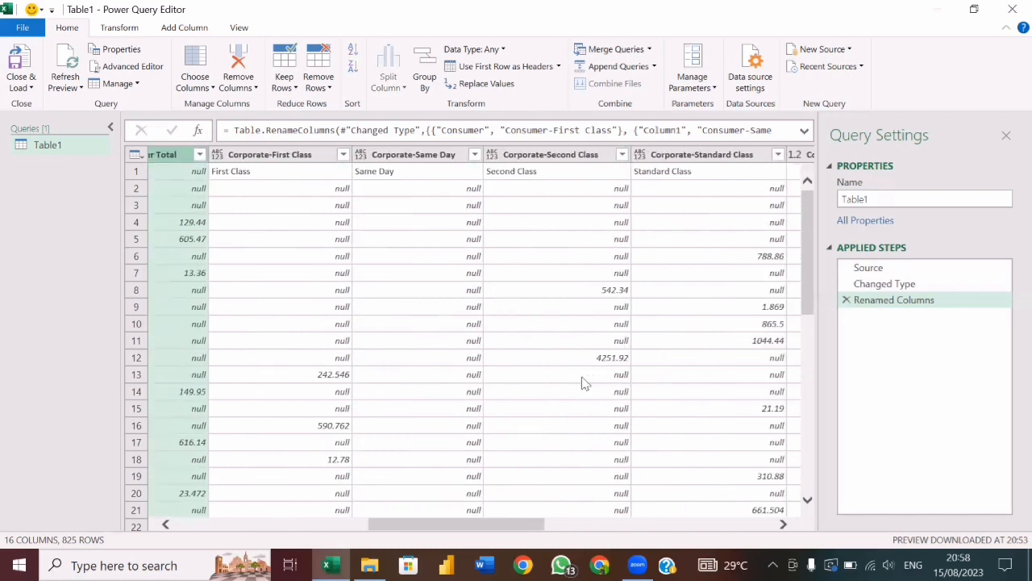
scroll(585, 383, "right", 3)
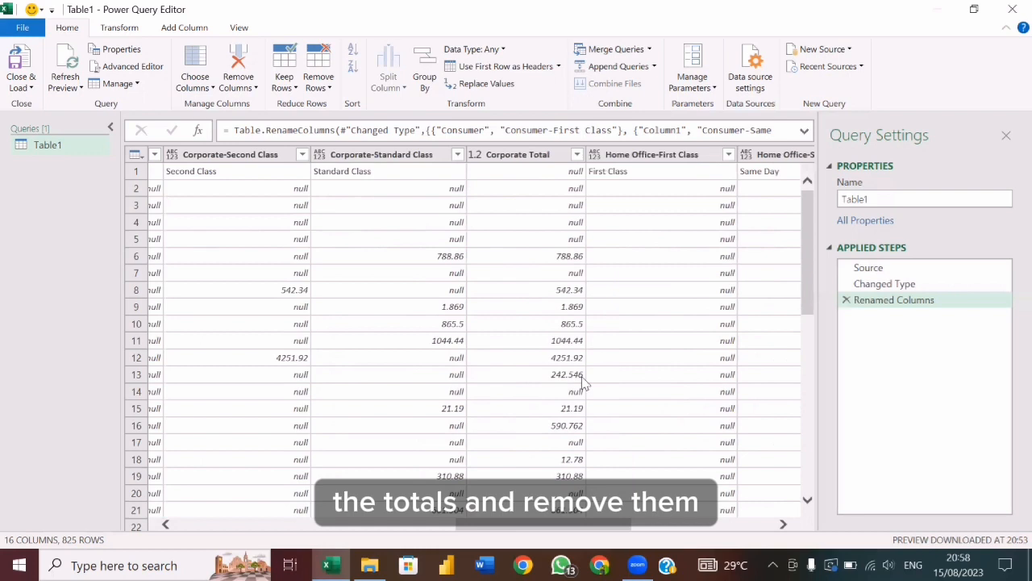
left_click(526, 159)
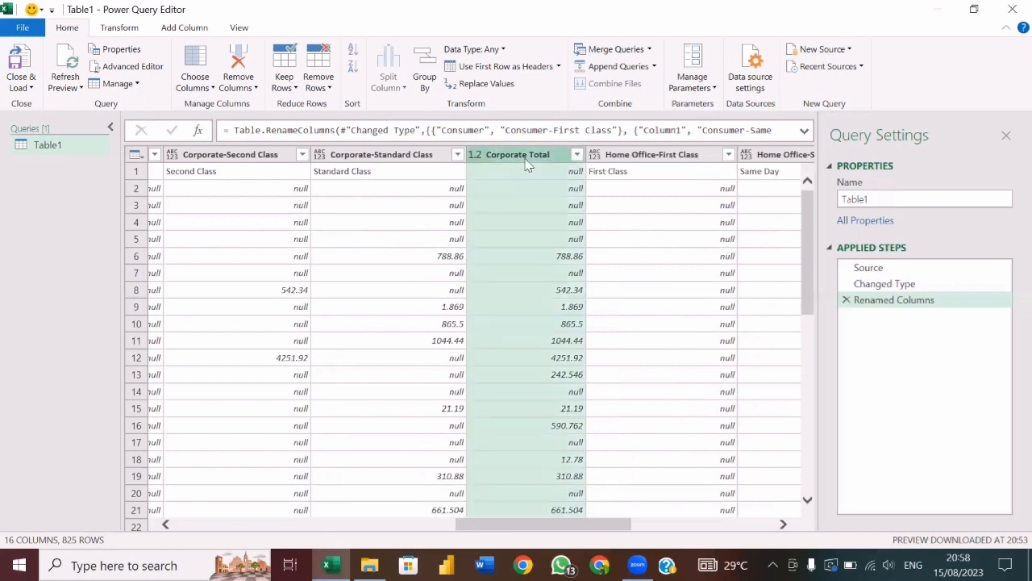
scroll(611, 367, "right", 1)
scroll(610, 368, "right", 3)
left_click(611, 364)
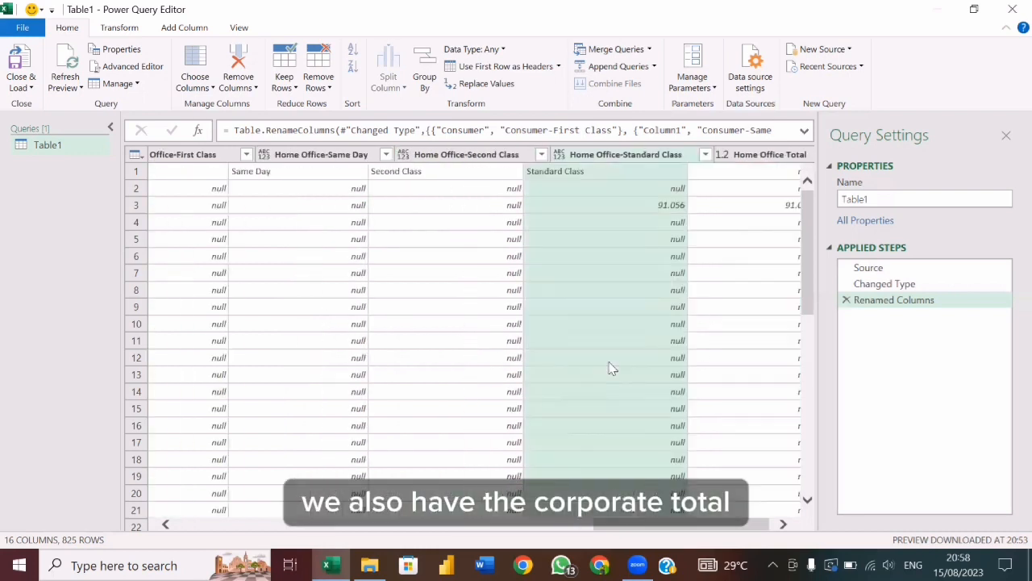
scroll(610, 363, "right", 1)
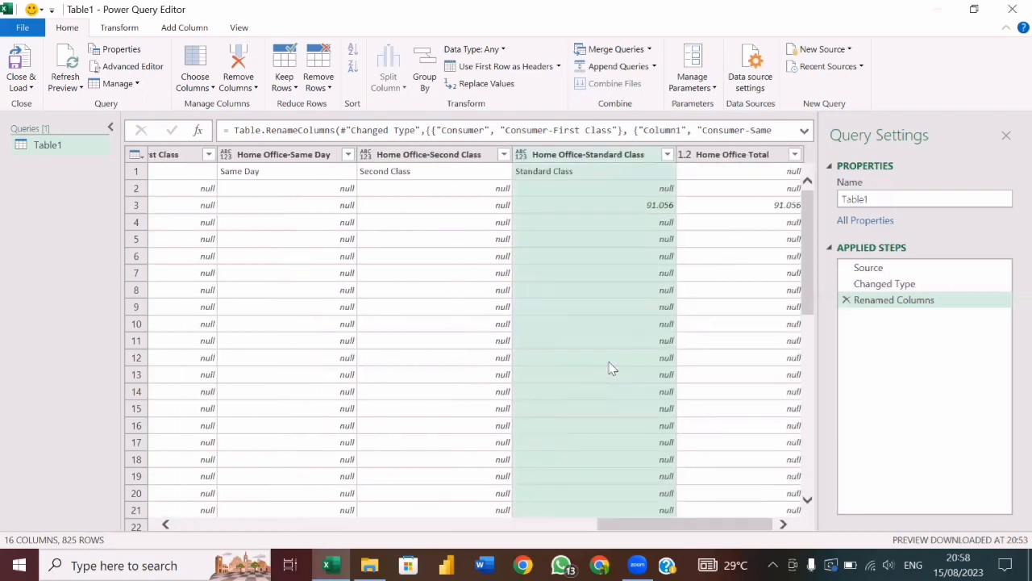
left_click(750, 159, "ctrl")
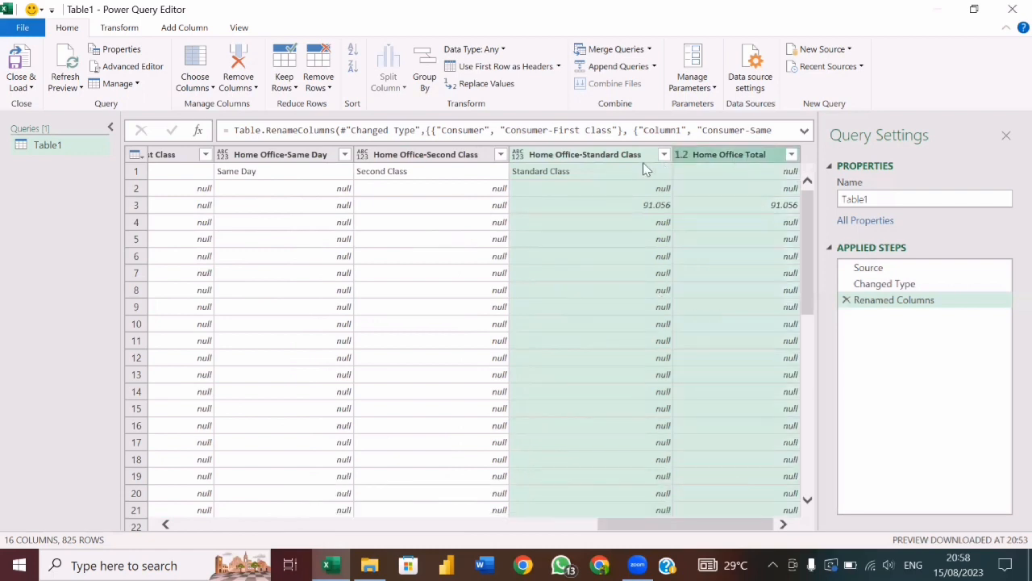
scroll(510, 331, "left", 3)
scroll(510, 331, "right", 3)
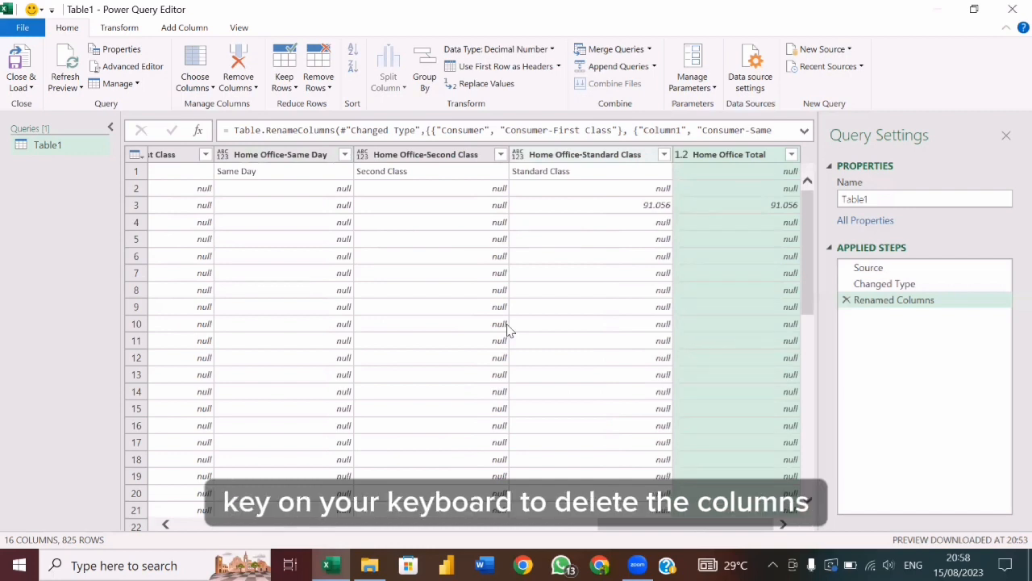
right_click(764, 162)
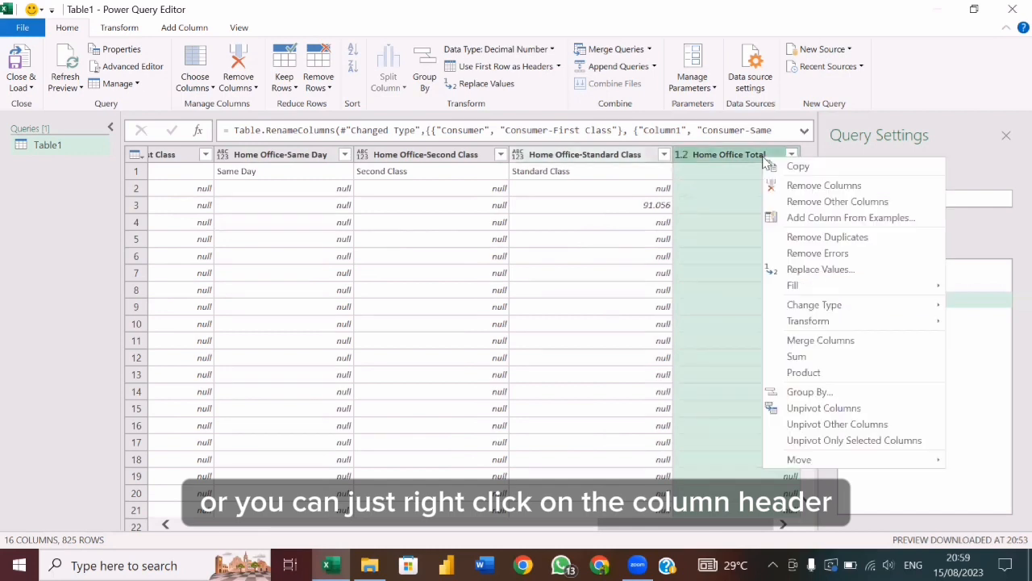
left_click(826, 187)
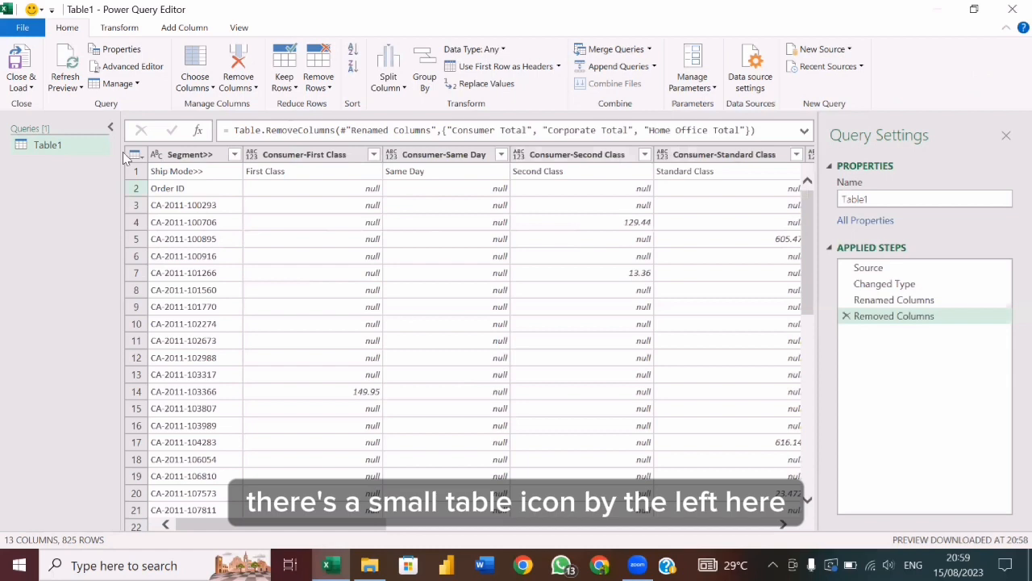
Remove the top 1 row, which holds the ship mode labels, from the table.
left_click(143, 157)
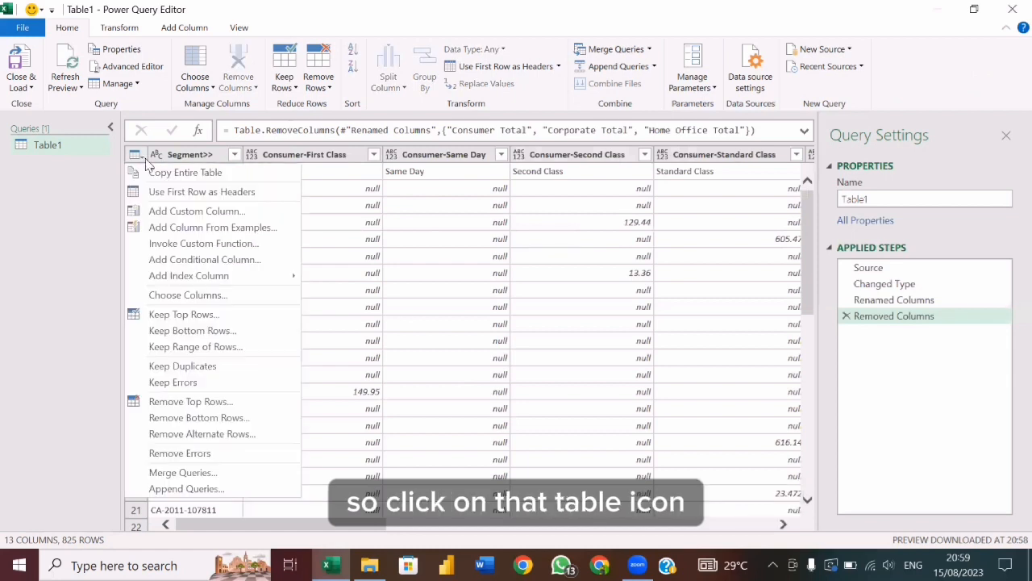
left_click(218, 403)
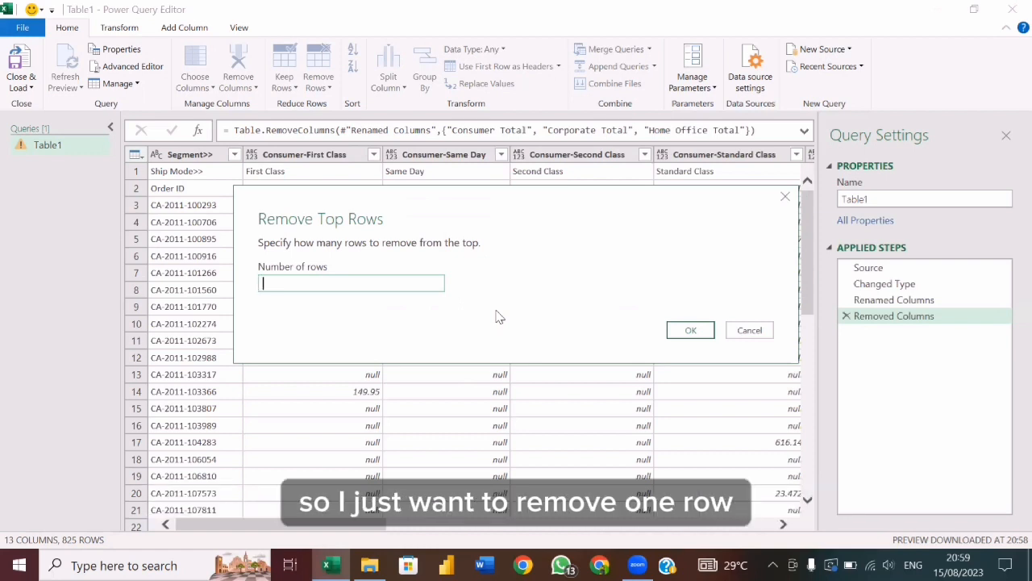
type("1")
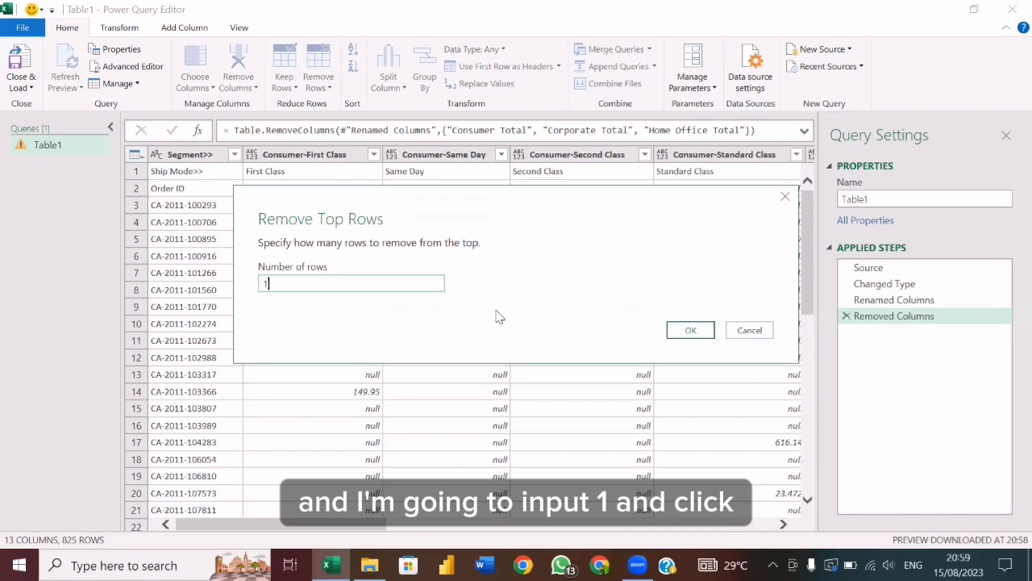
left_click(692, 331)
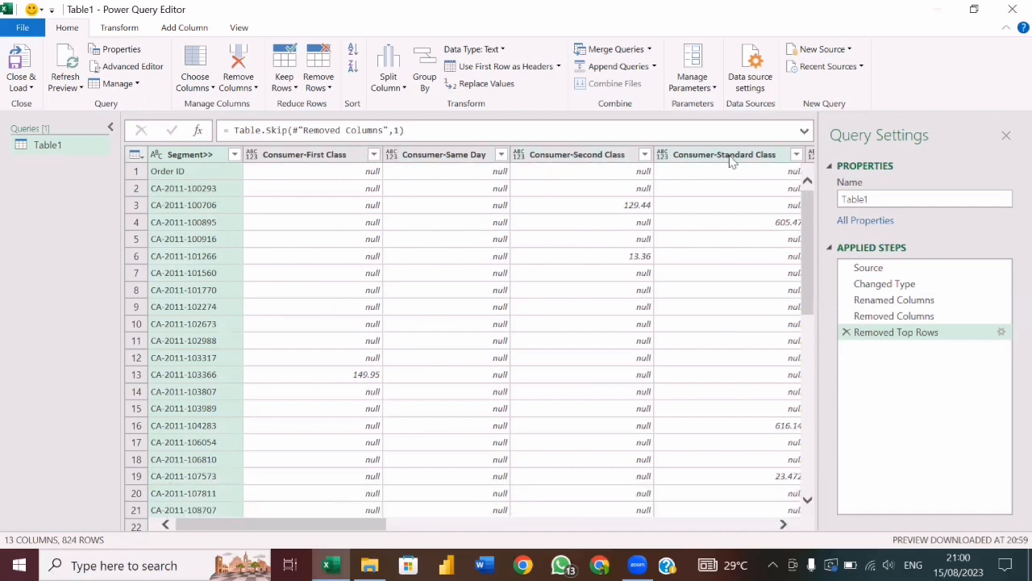
Unpivot all columns other than the Segment>> column.
scroll(611, 204, "right", 3)
scroll(610, 205, "right", 1)
scroll(611, 204, "left", 5)
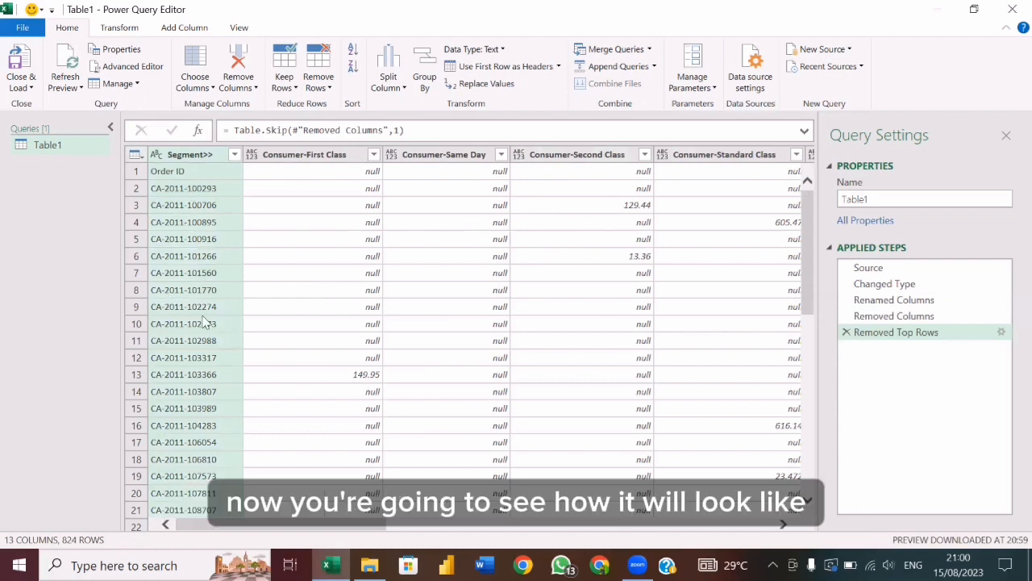
left_click(208, 157)
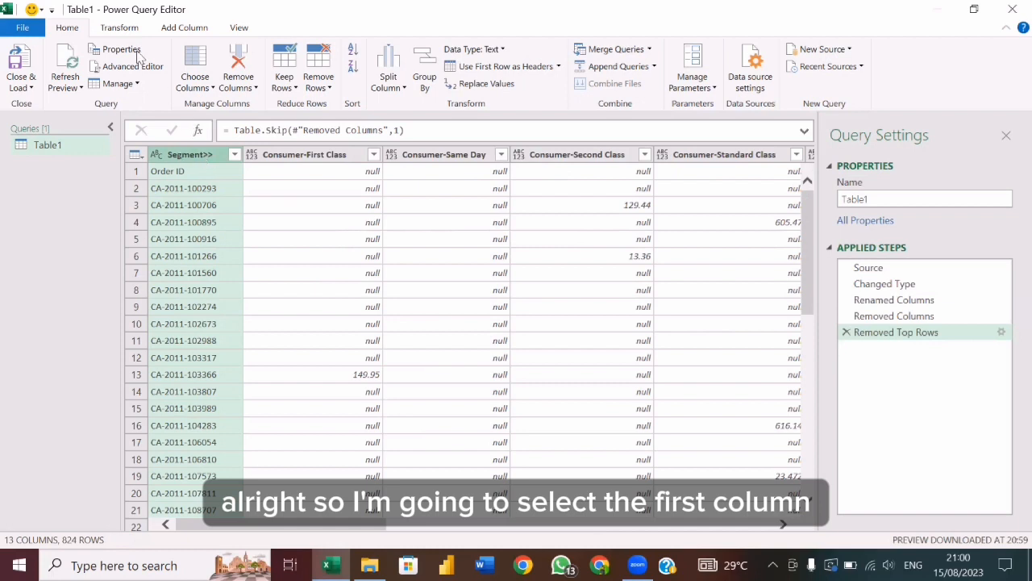
left_click(128, 29)
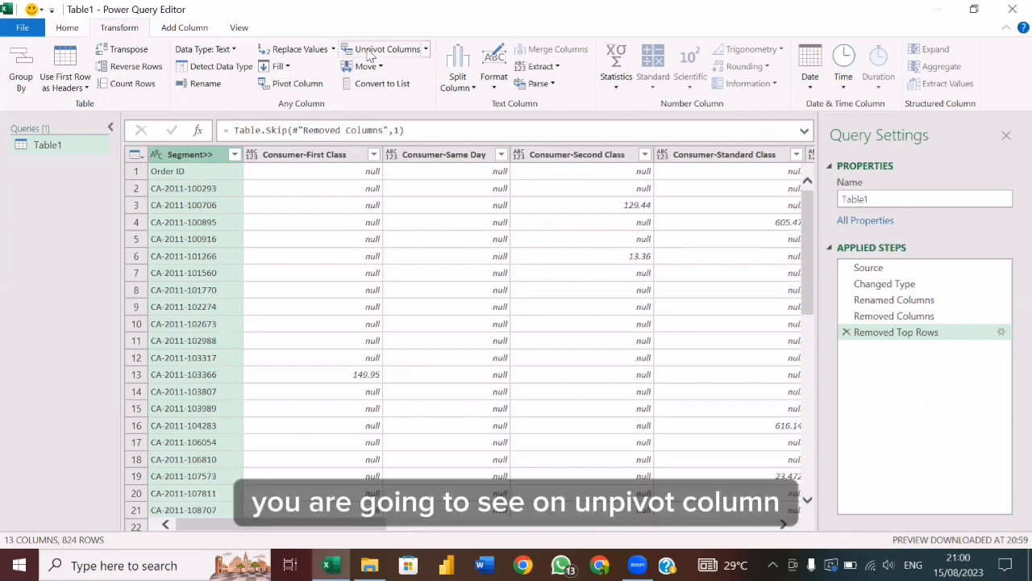
left_click(425, 50)
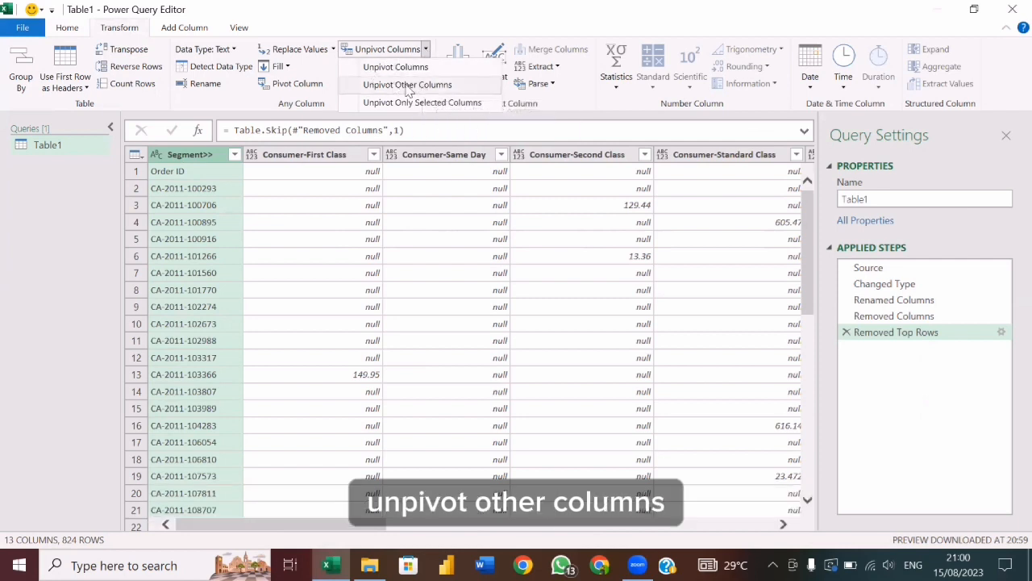
left_click(427, 85)
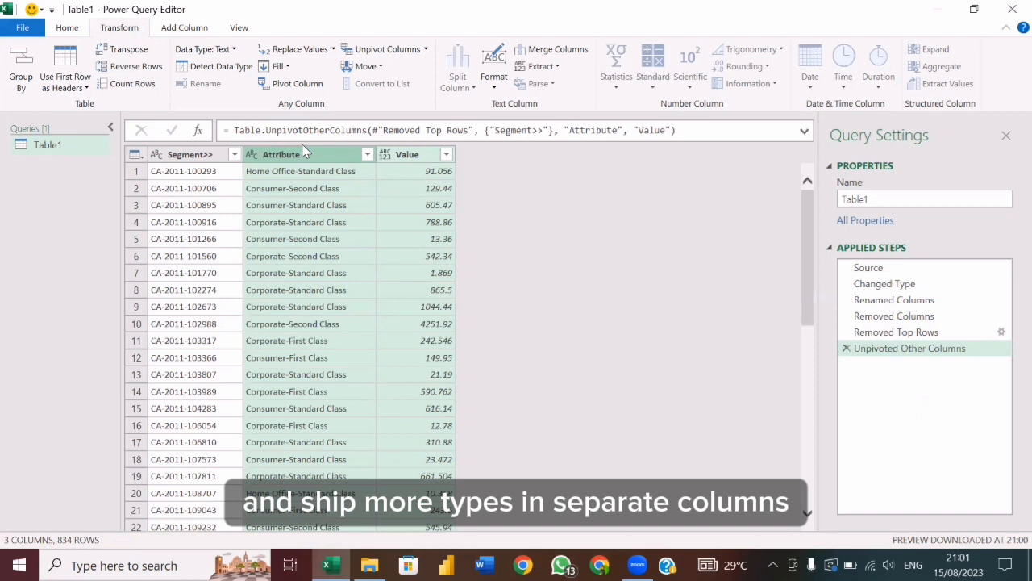
Rename the Segment>> column to Order ID and the Value column to Sales.
double_click(198, 156)
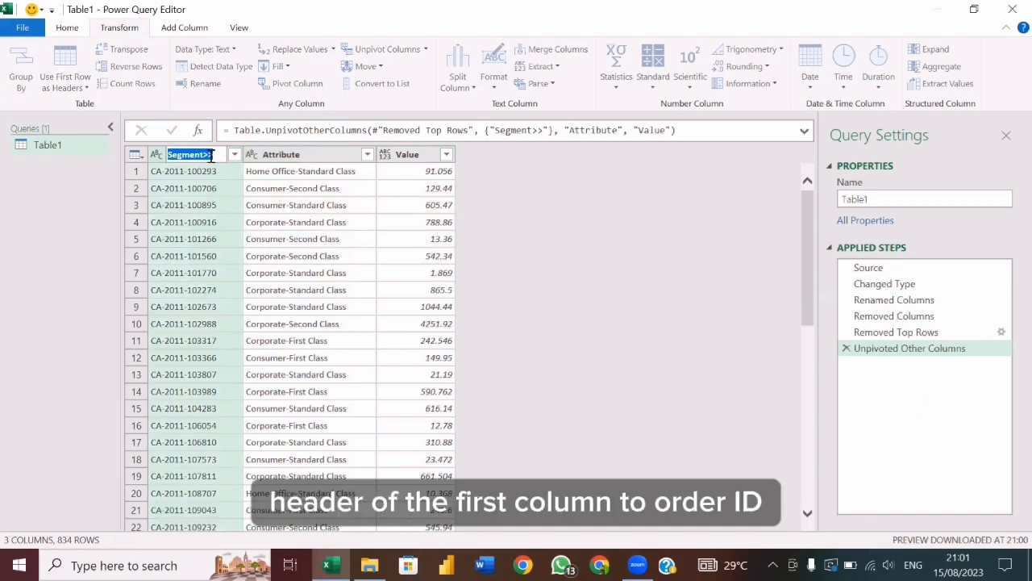
type("Order I")
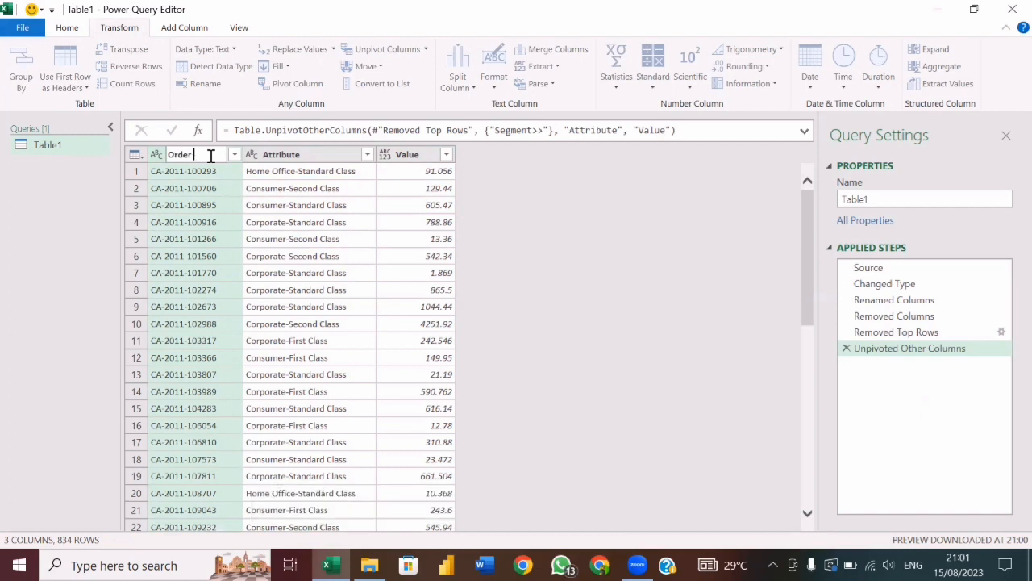
type("D")
key("Return")
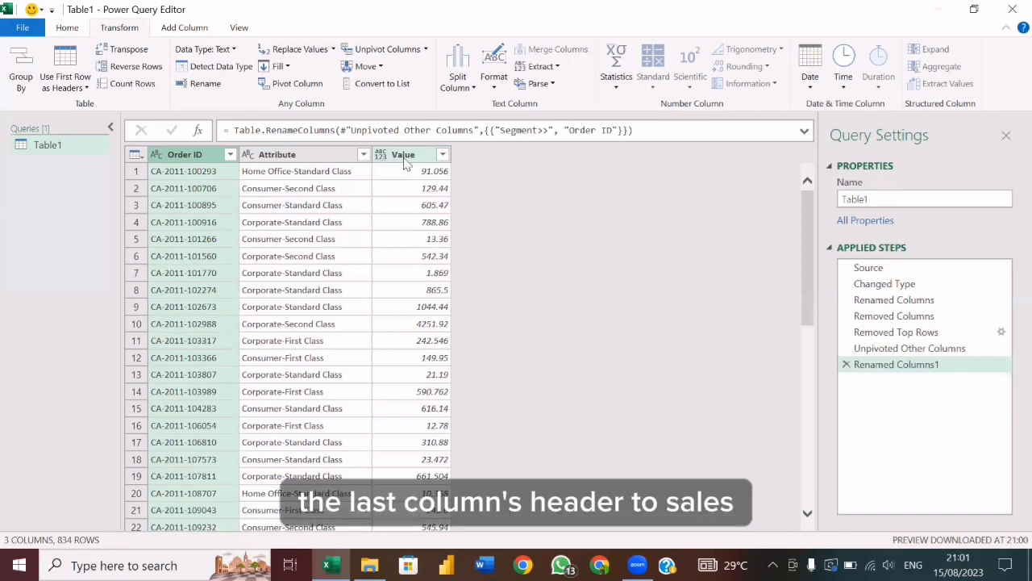
double_click(409, 158)
type("Sales")
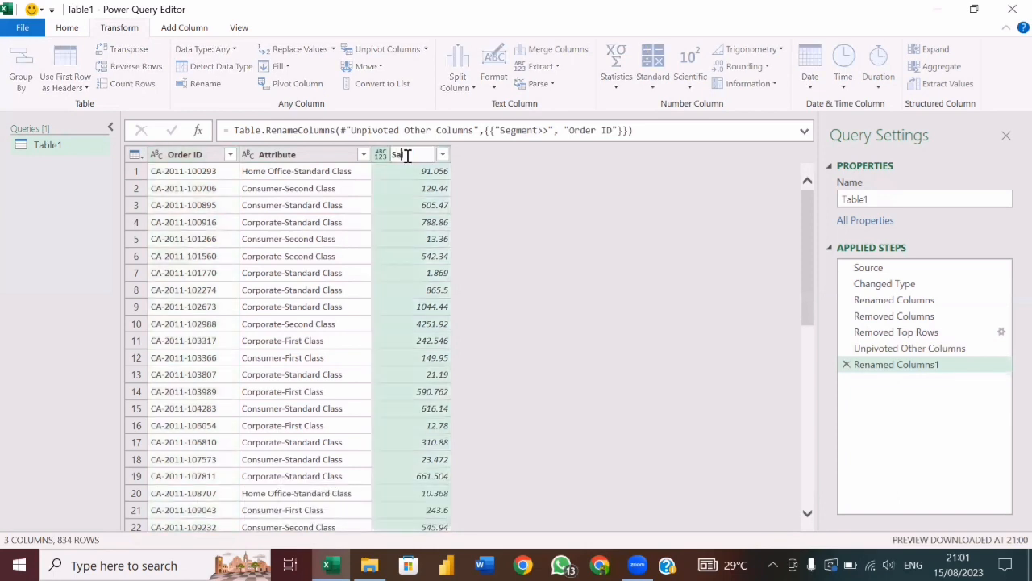
key("Return")
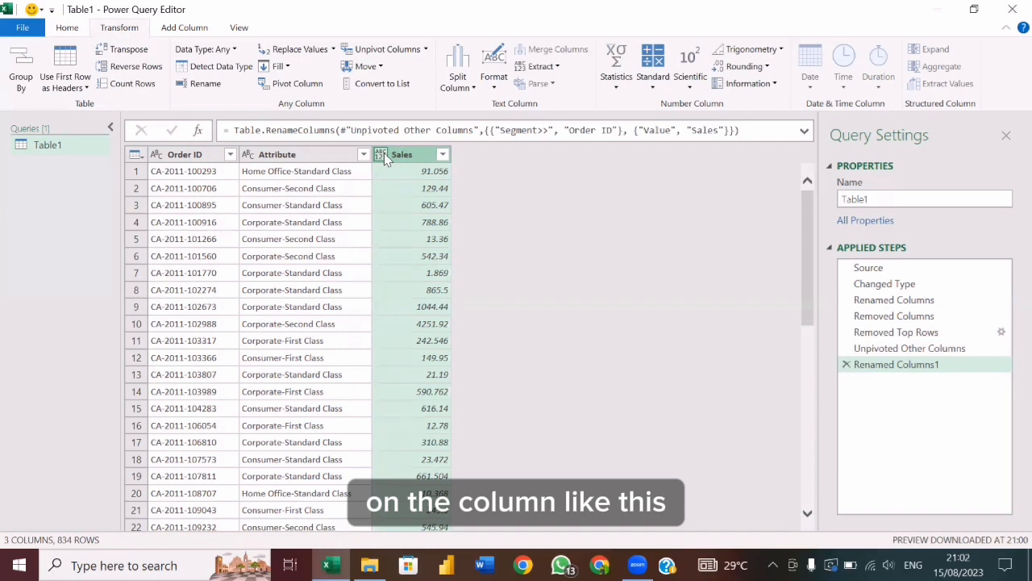
Change the data type of the Sales column to Decimal Number.
left_click(381, 155)
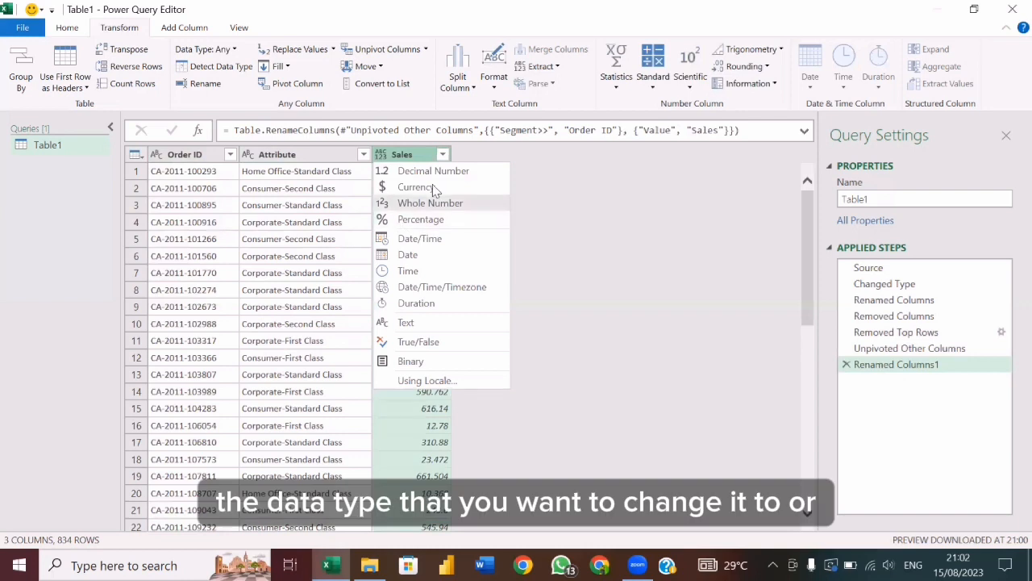
left_click(563, 171)
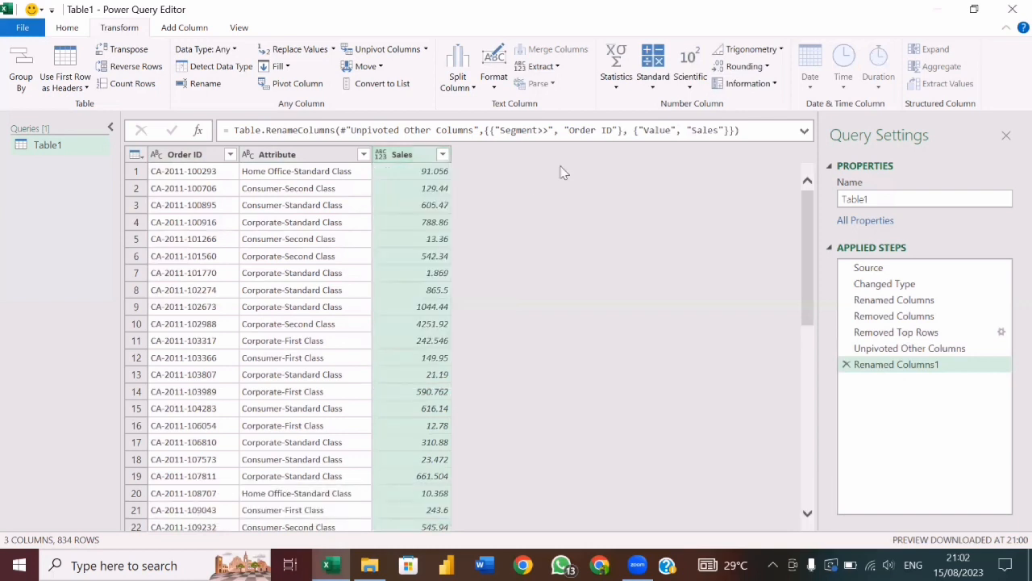
left_click(72, 29)
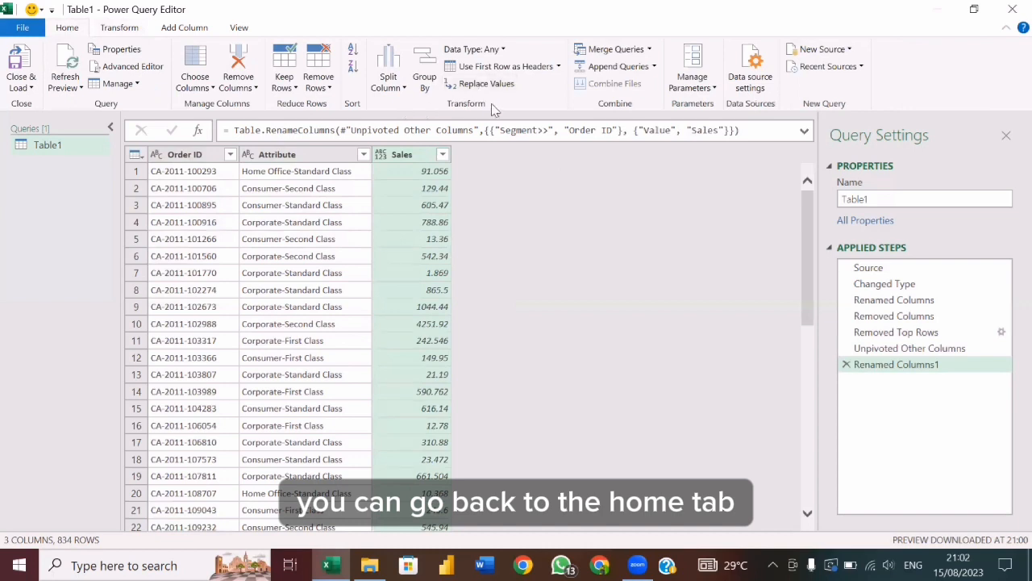
left_click(504, 51)
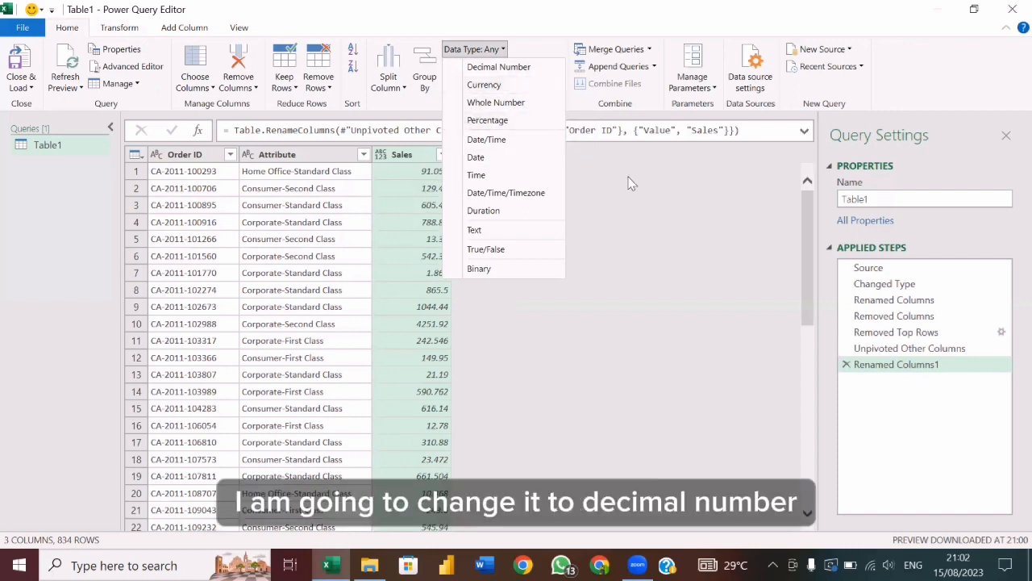
left_click(498, 67)
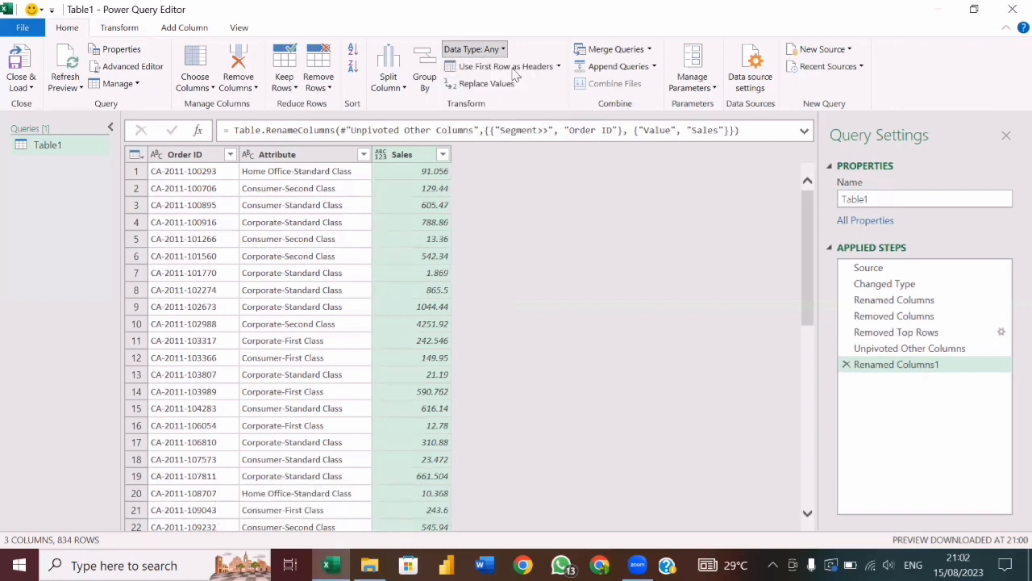
Open the Split Column by Delimiter settings for the Attribute column.
left_click(315, 157)
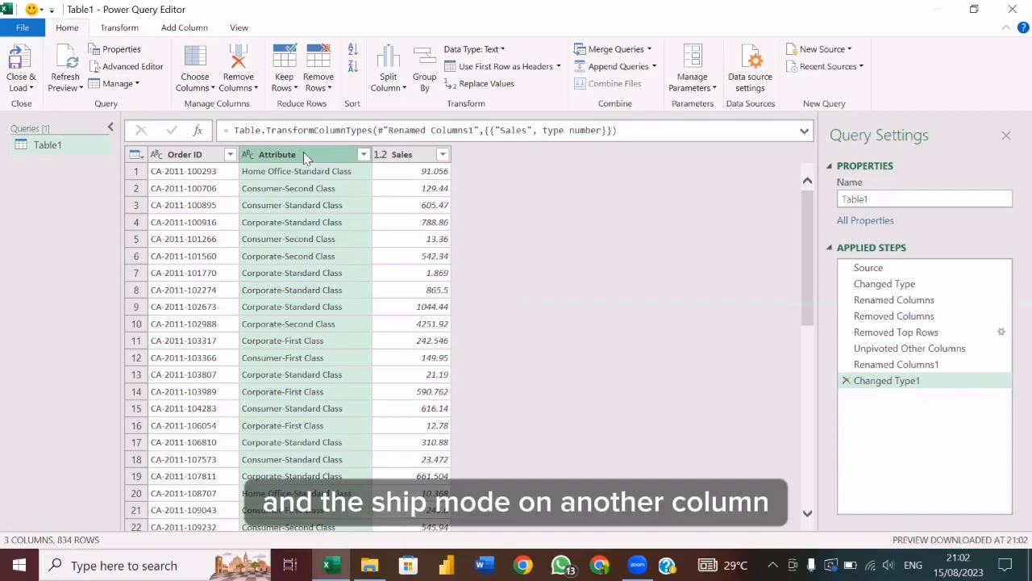
right_click(301, 152)
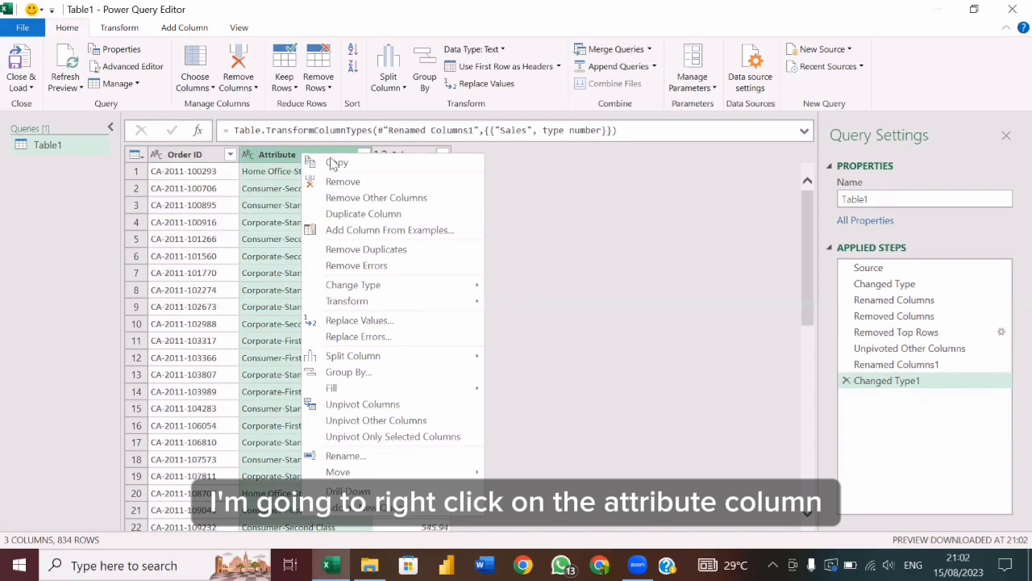
mouse_move(364, 354)
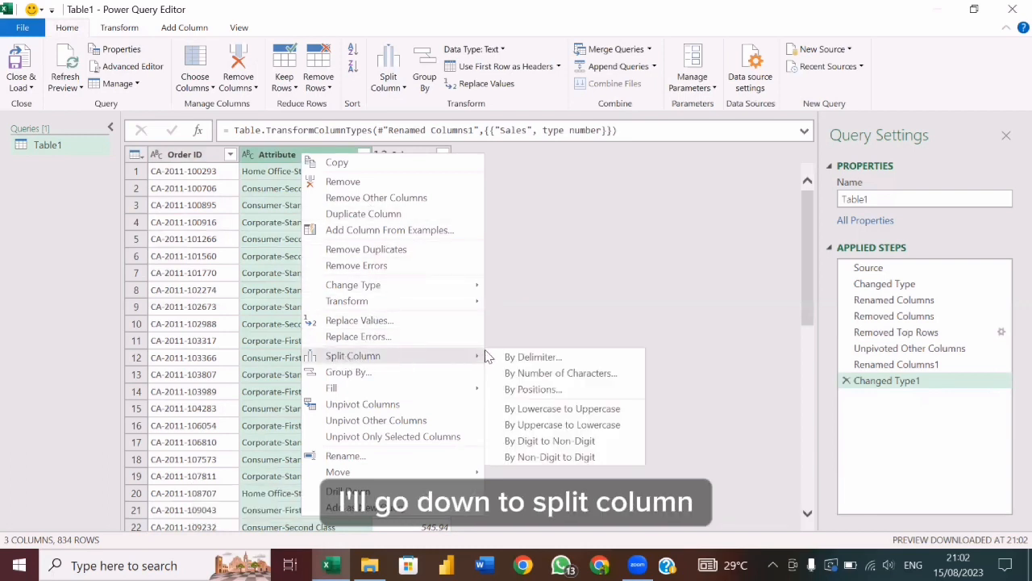
left_click(548, 359)
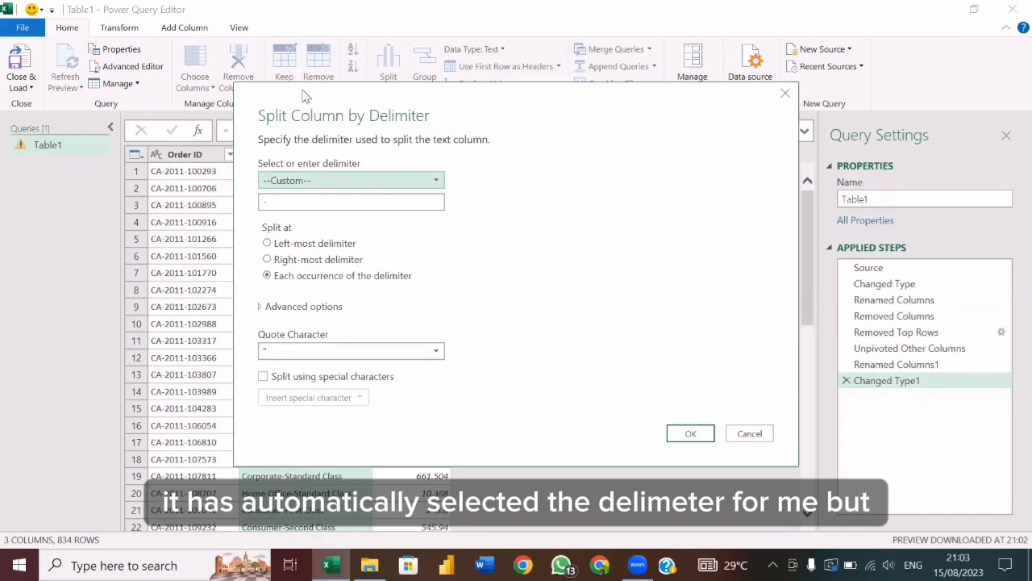
left_click_drag(304, 90, 287, 86)
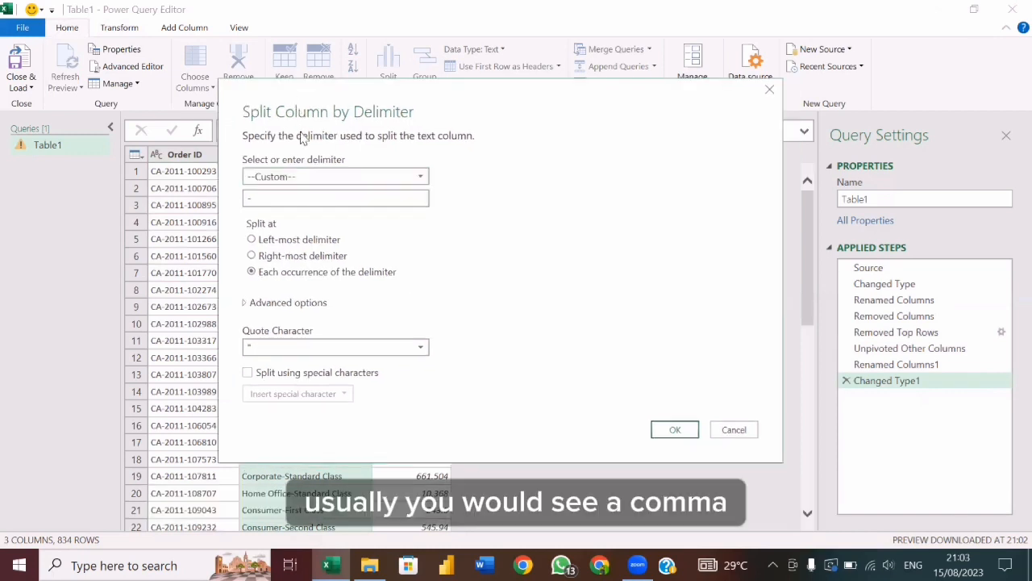
left_click(315, 176)
left_click(267, 210)
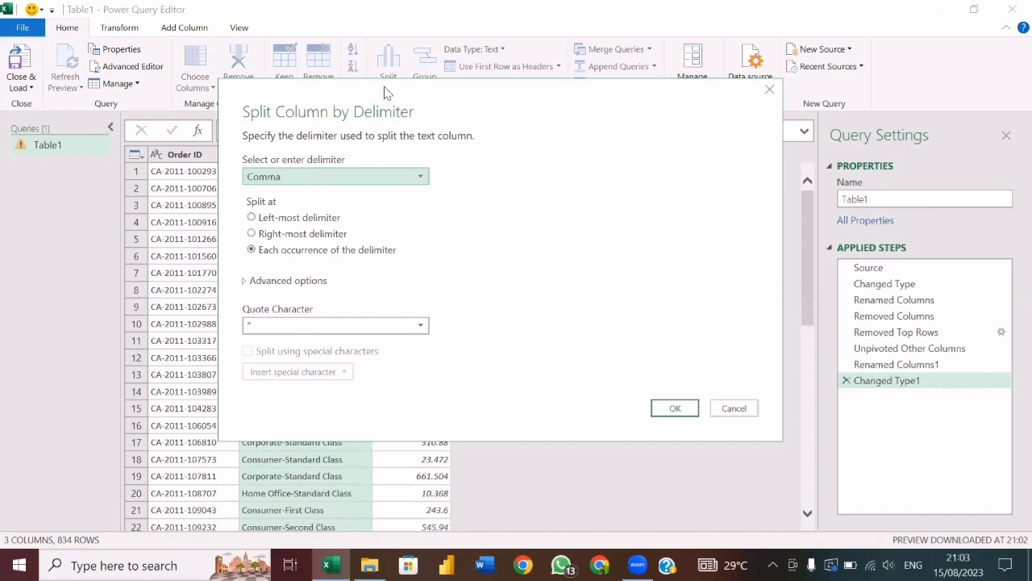
left_click_drag(385, 93, 408, 74)
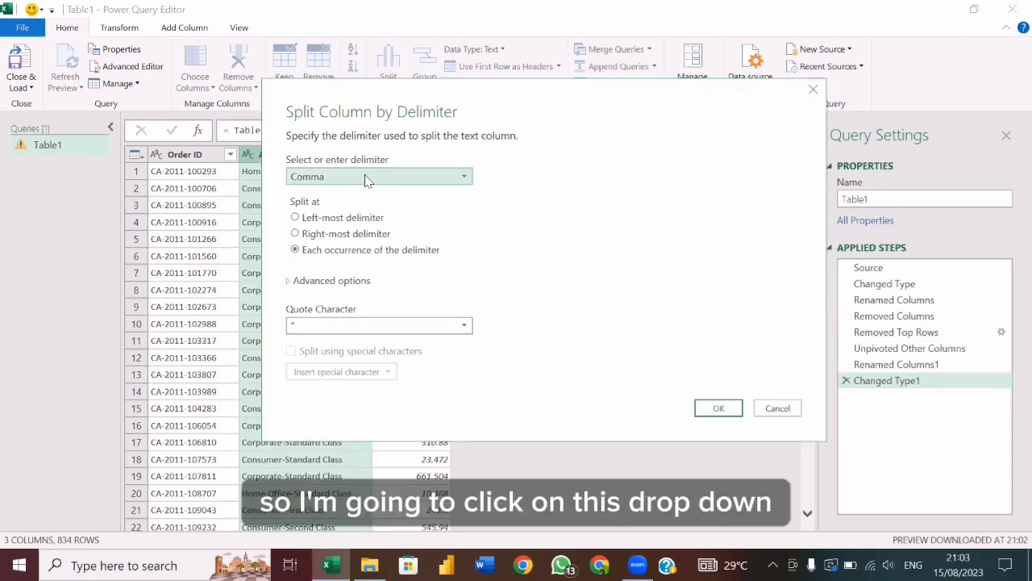
Split the Attribute column at each occurrence of the custom delimiter "-".
left_click(466, 177)
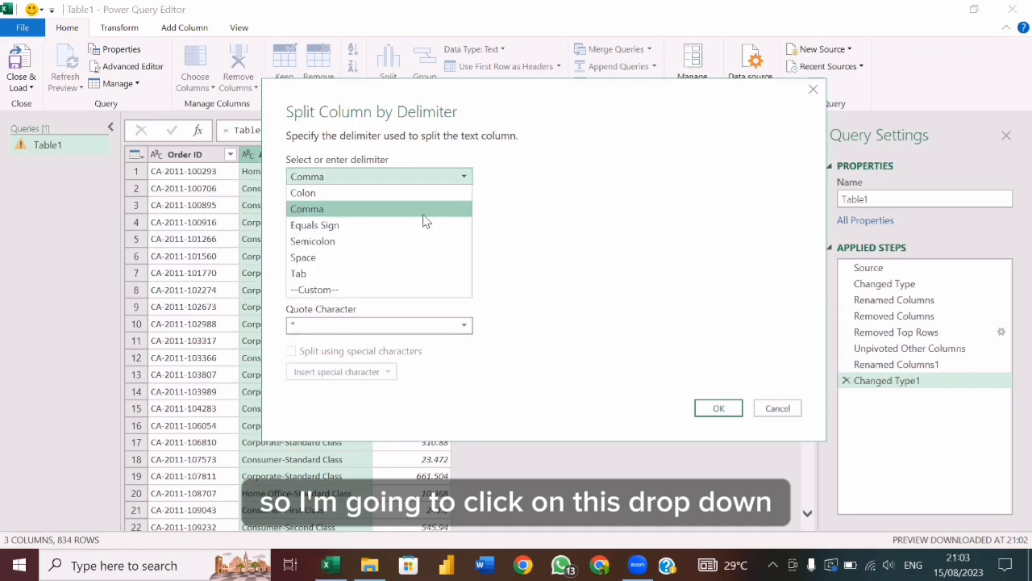
left_click(329, 291)
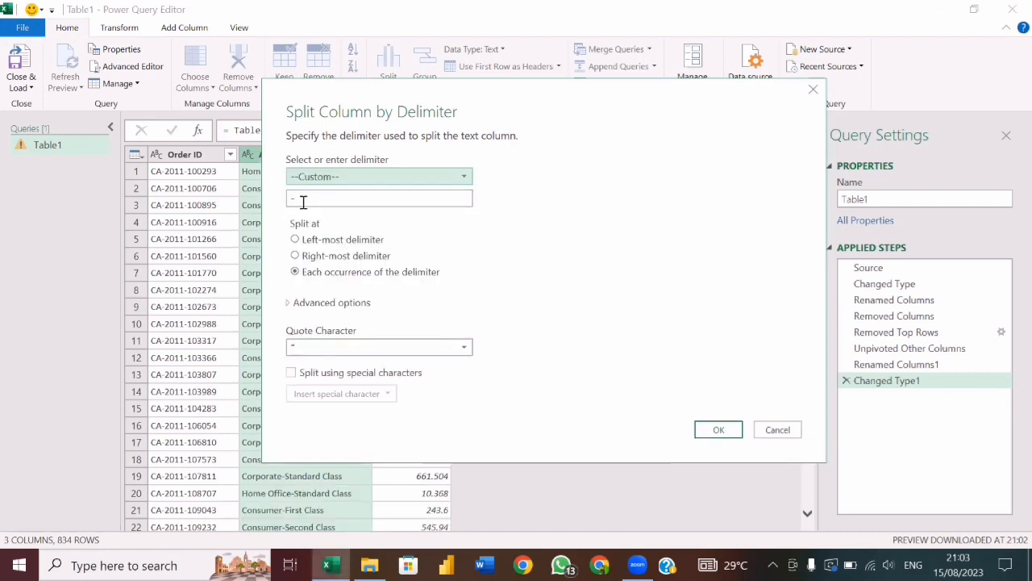
left_click_drag(303, 203, 290, 202)
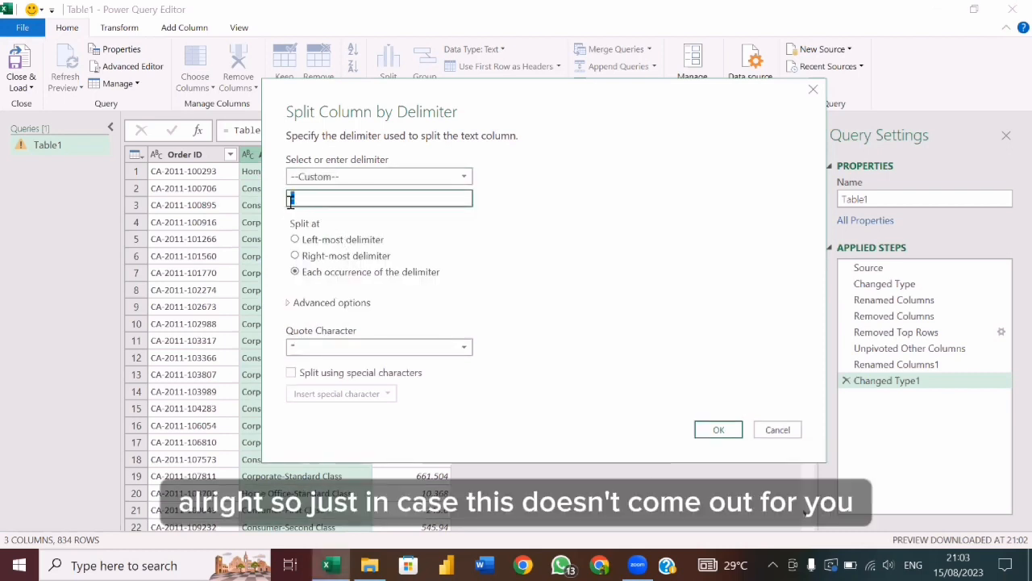
left_click(325, 199)
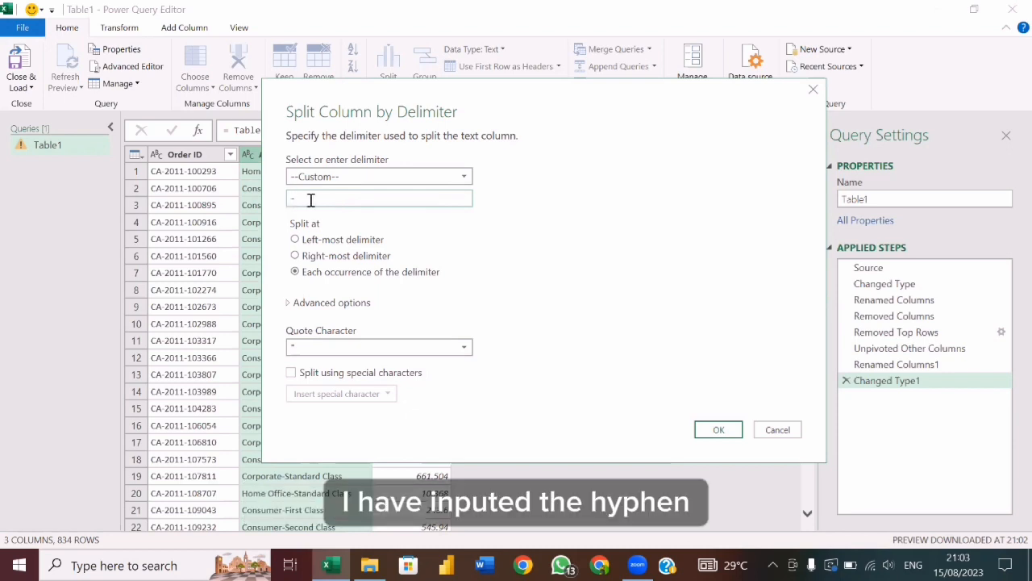
left_click(717, 431)
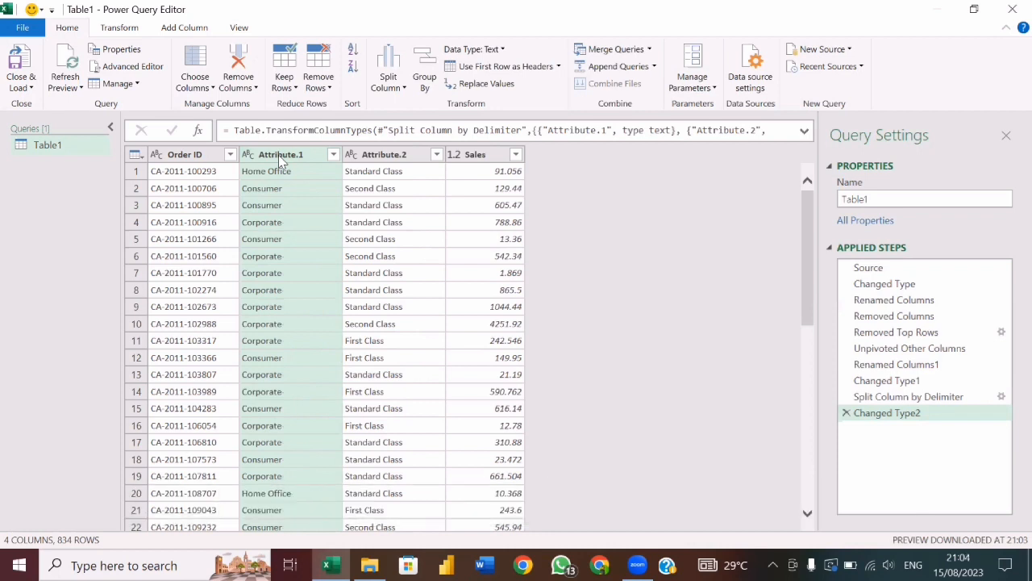
Rename the Attribute.1 column to Segment and the Attribute.2 column to Ship Mode.
double_click(280, 155)
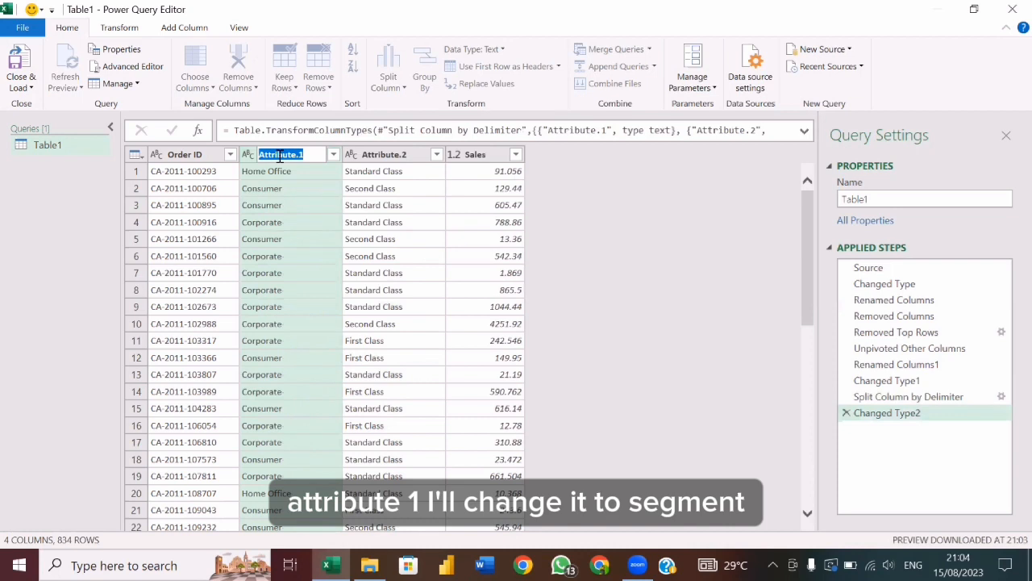
type("Segment")
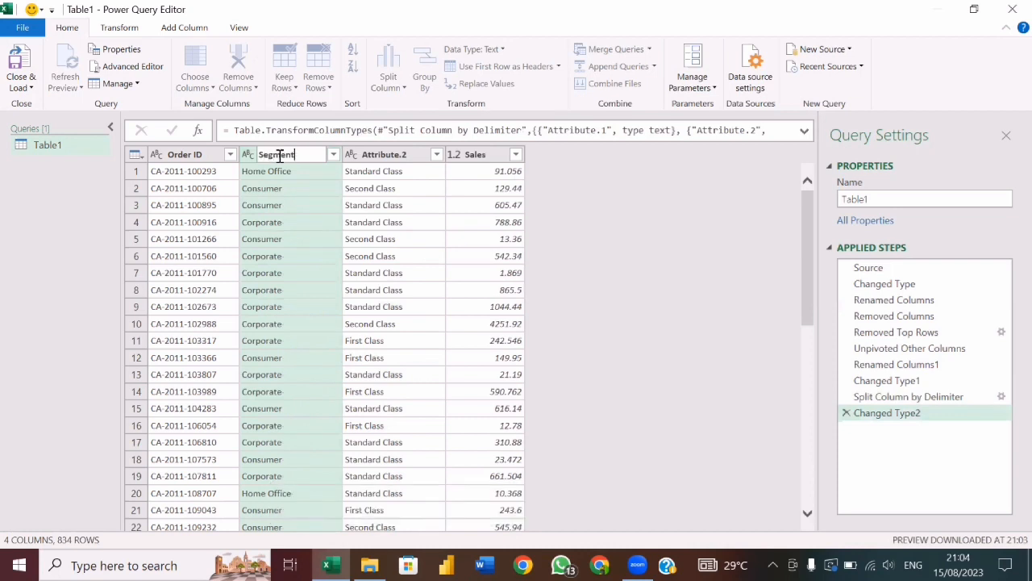
left_click(316, 179)
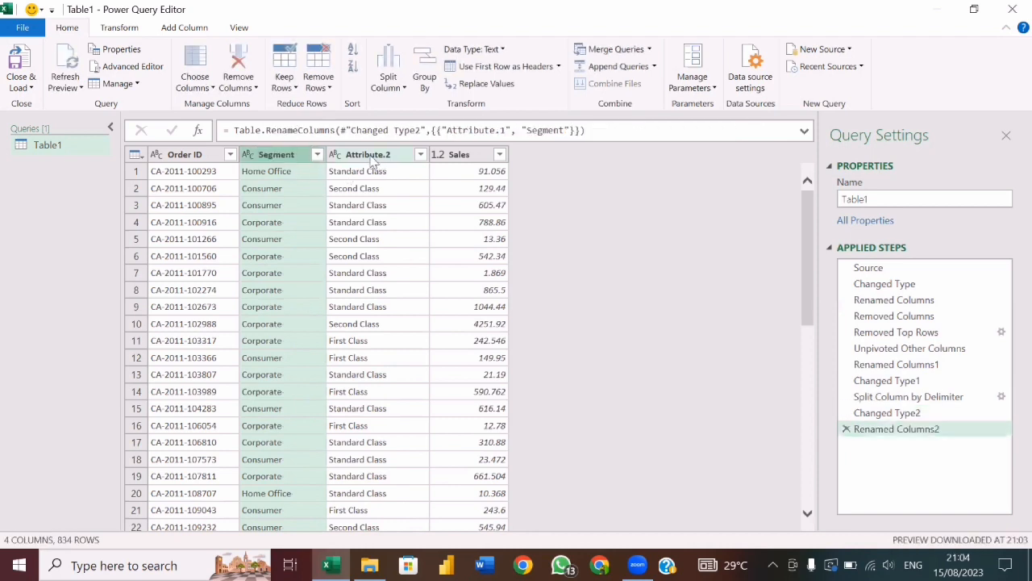
double_click(367, 156)
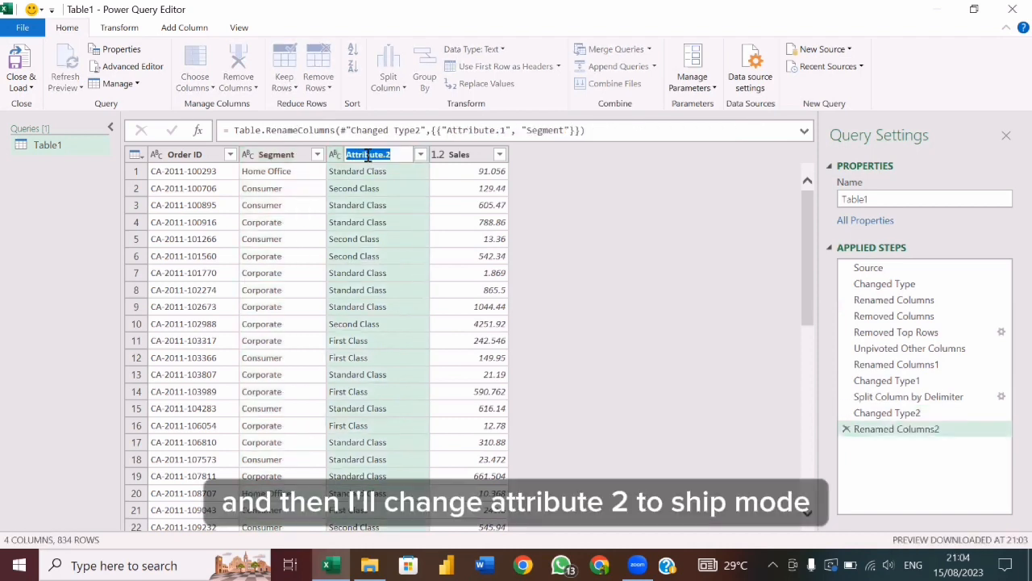
type("Ship Mode")
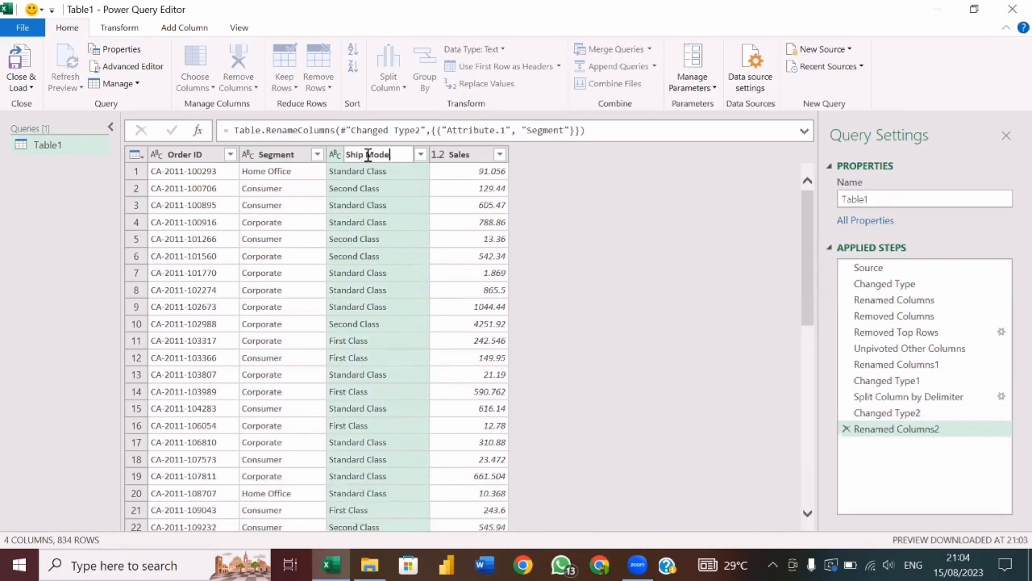
key("Return")
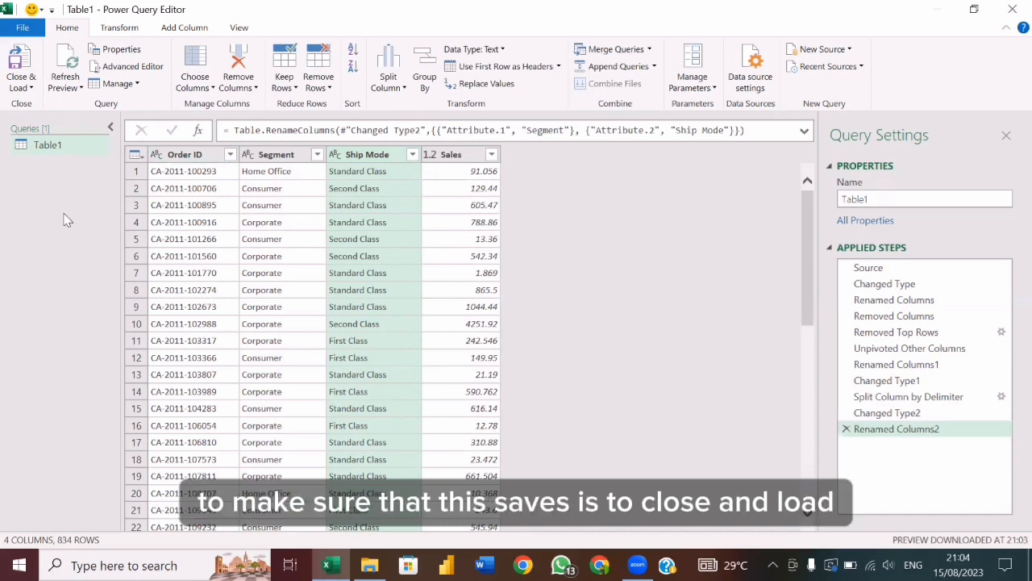
Close and load the query into the workbook, and apply the White, Table Style Medium 4 style to the loaded table.
left_click(30, 88)
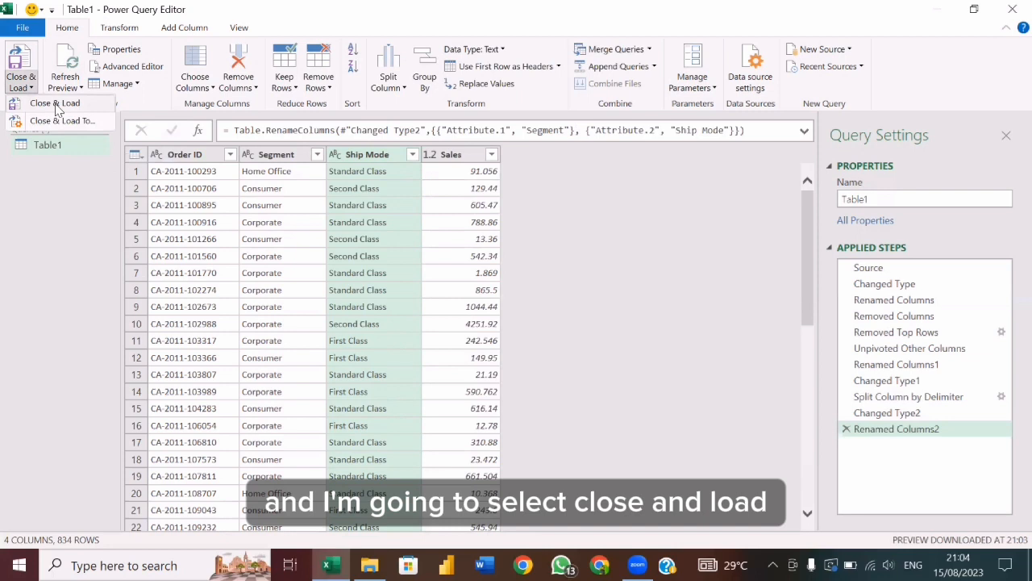
left_click(55, 105)
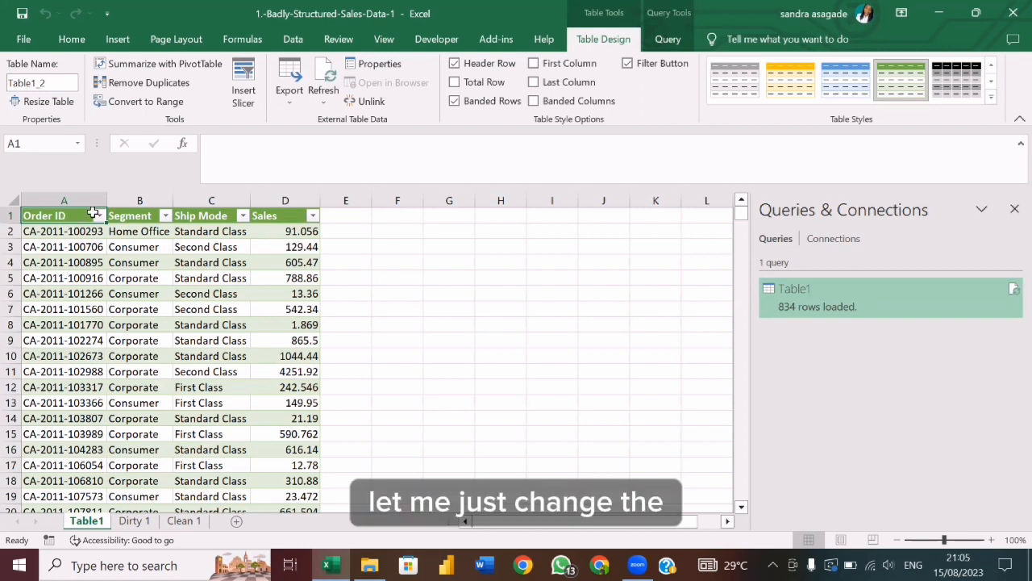
left_click(748, 89)
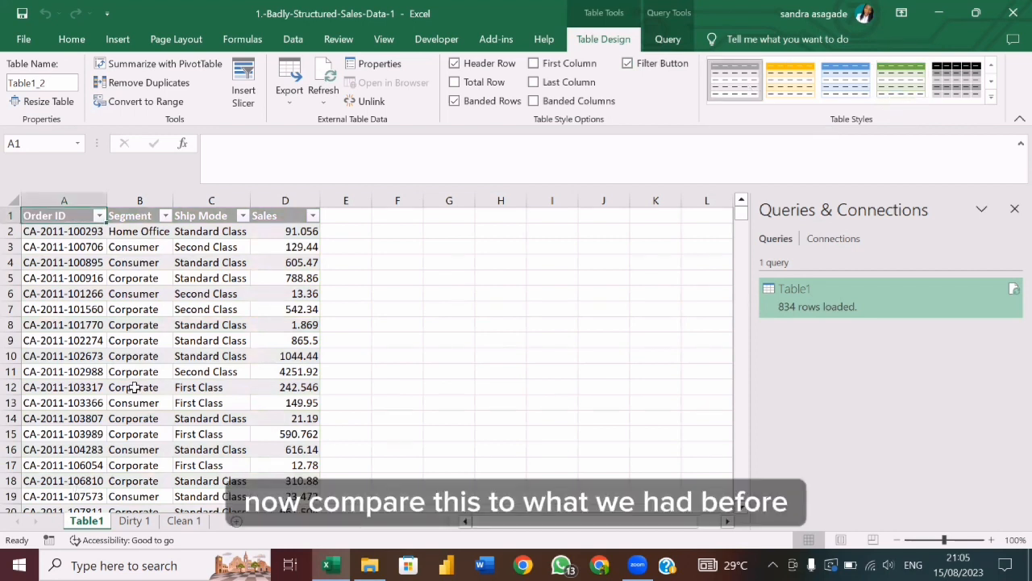
Close the Queries & Connections pane and compare the original data on the Dirty 1 sheet with the restructured table on the Table1 sheet.
left_click(134, 520)
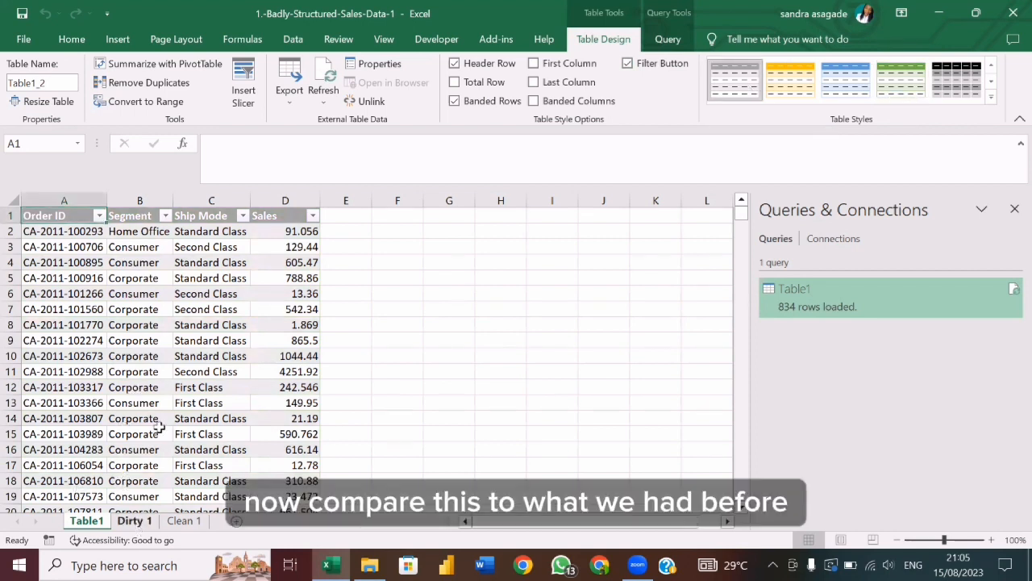
left_click(1015, 209)
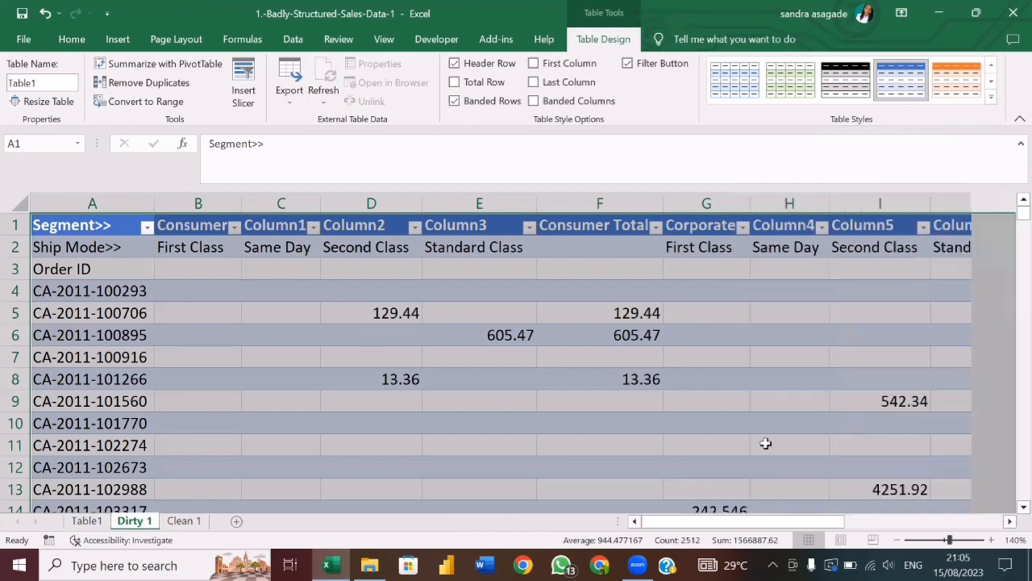
left_click(898, 541)
left_click(898, 541)
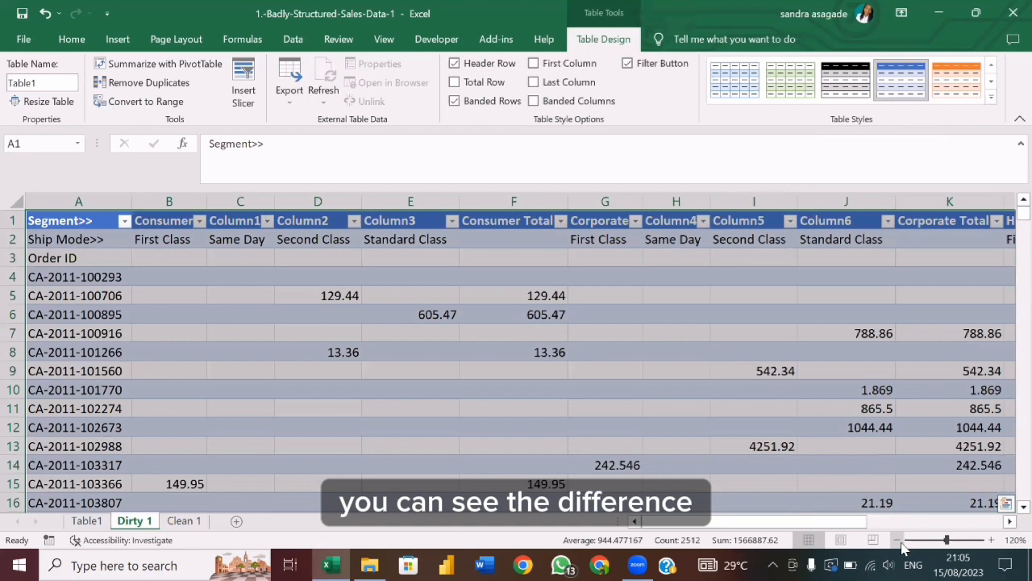
left_click(87, 521)
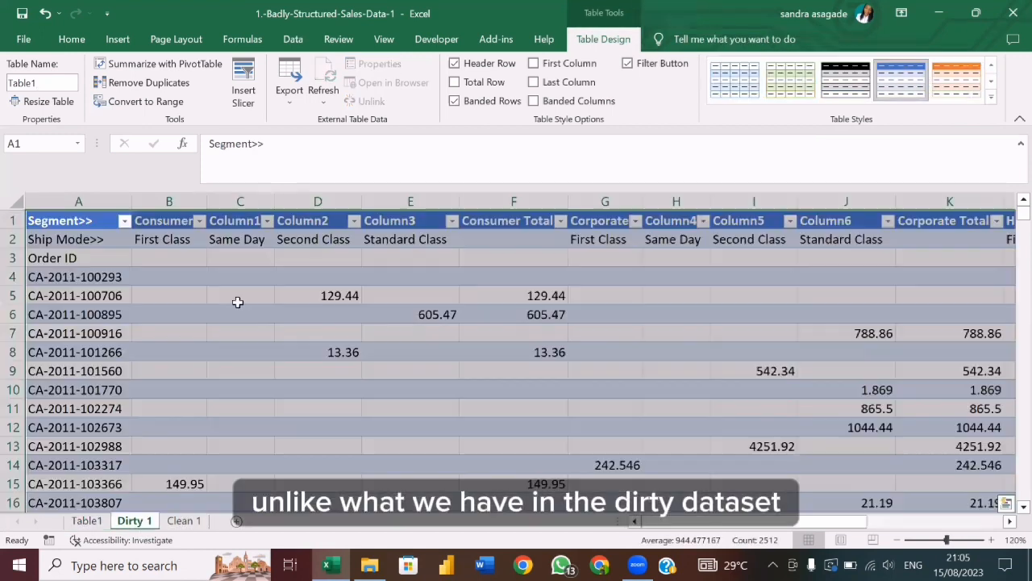
left_click(135, 521)
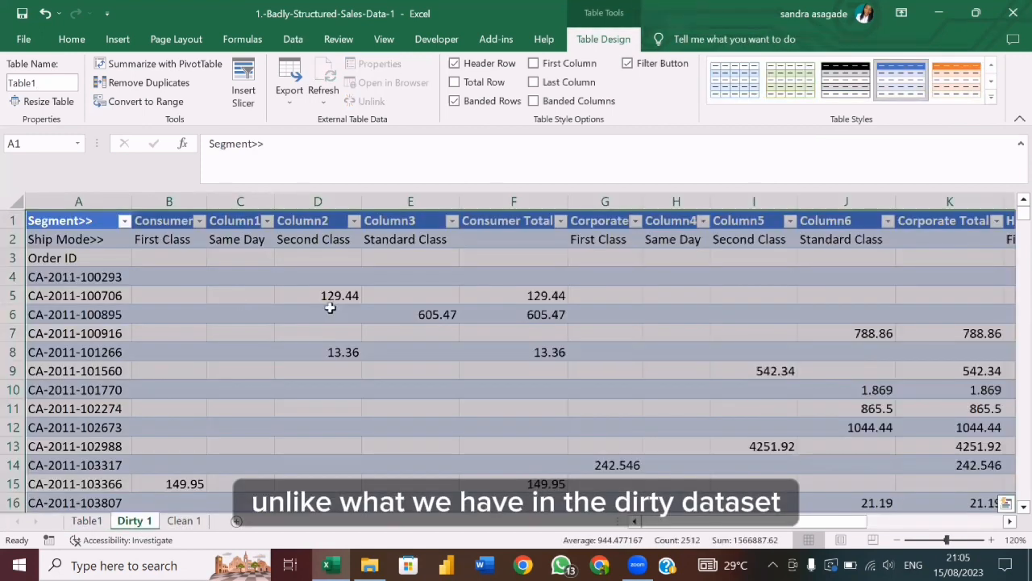
left_click(86, 521)
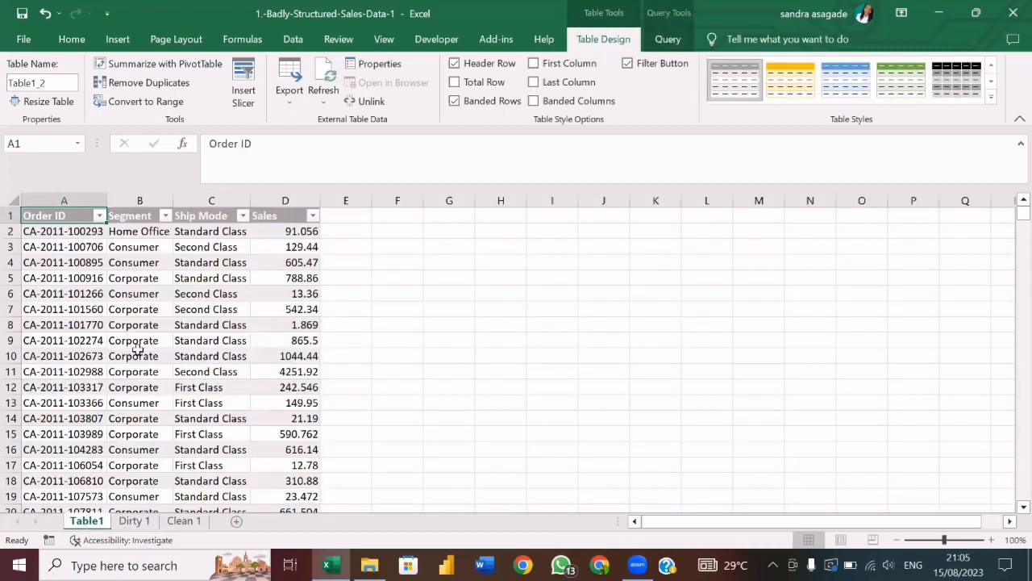